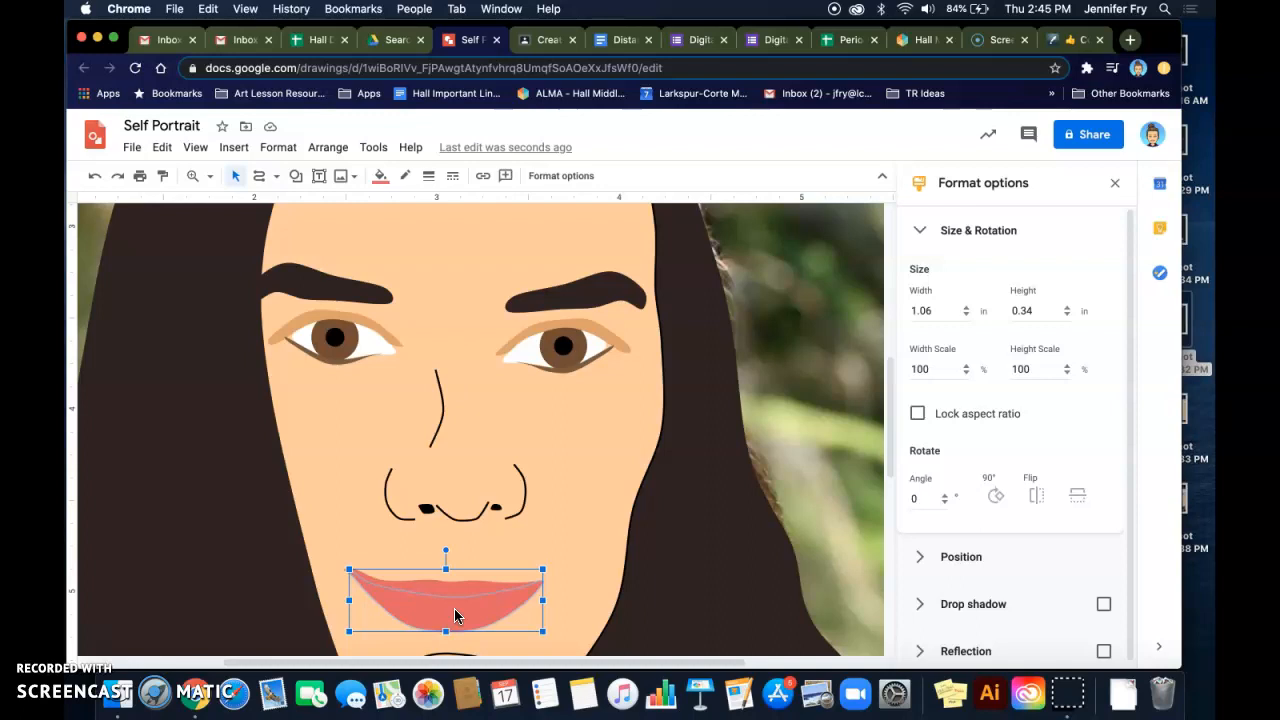
{"action": "left_click", "coordinate": [381, 177]}
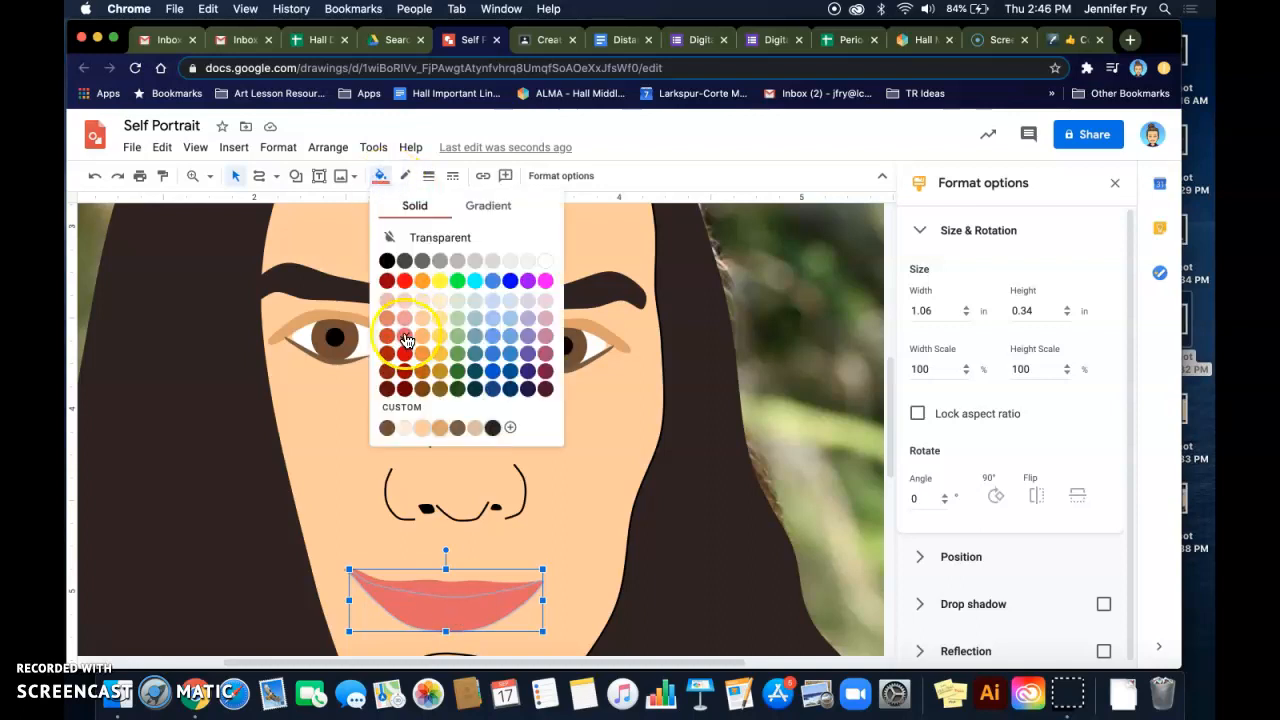
{"action": "left_click", "coordinate": [415, 407]}
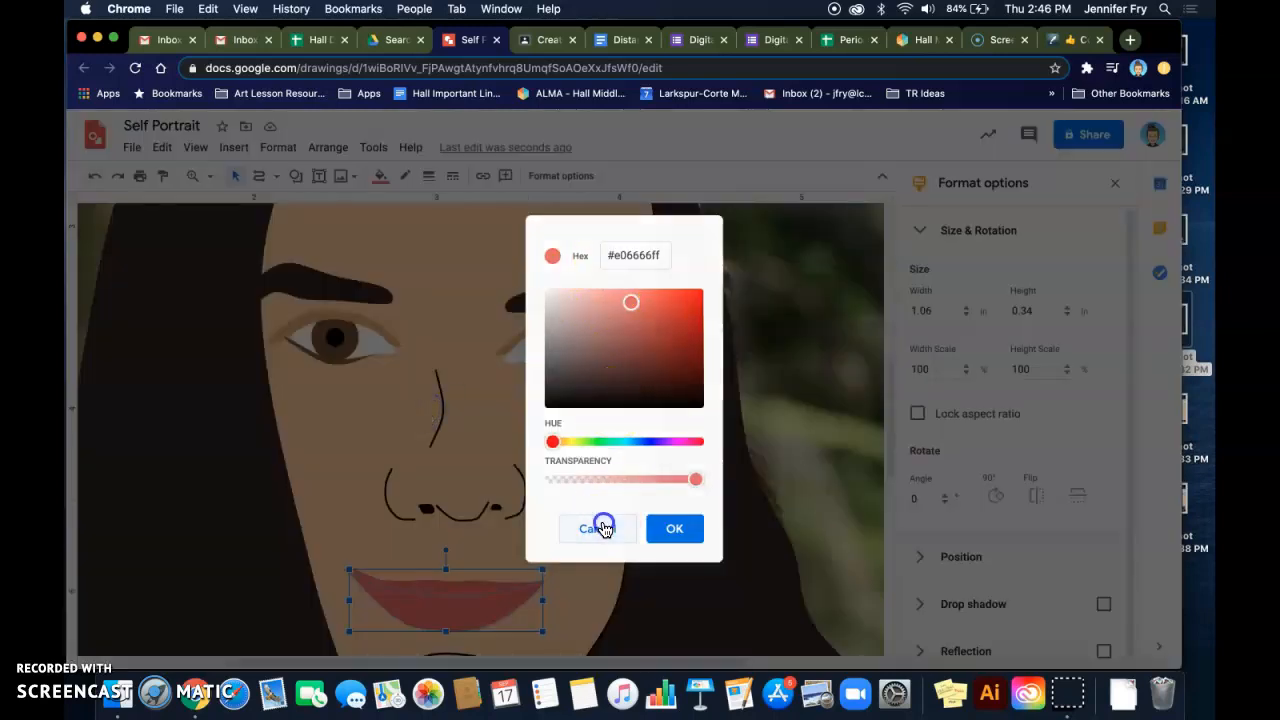
{"action": "left_click", "coordinate": [597, 528]}
Fill the lower lip with the preset light red linear gradient
{"action": "left_click", "coordinate": [382, 177]}
{"action": "left_click", "coordinate": [476, 206]}
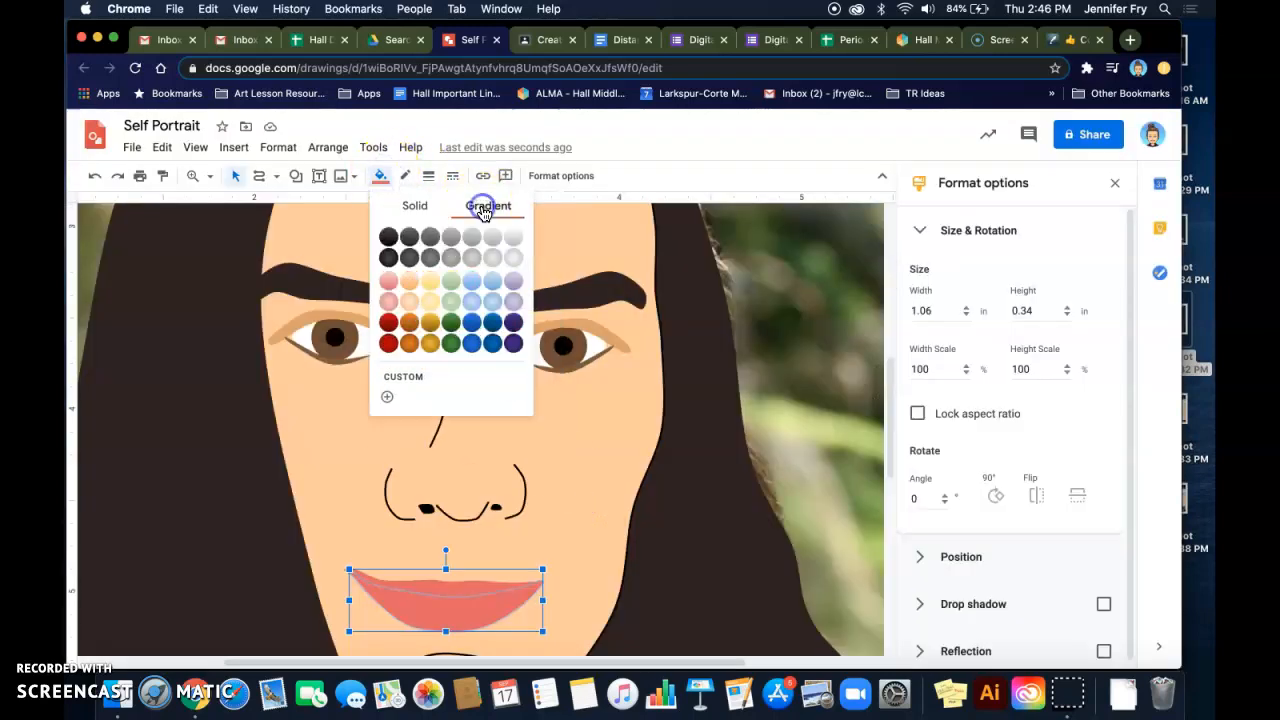
{"action": "left_click", "coordinate": [389, 282]}
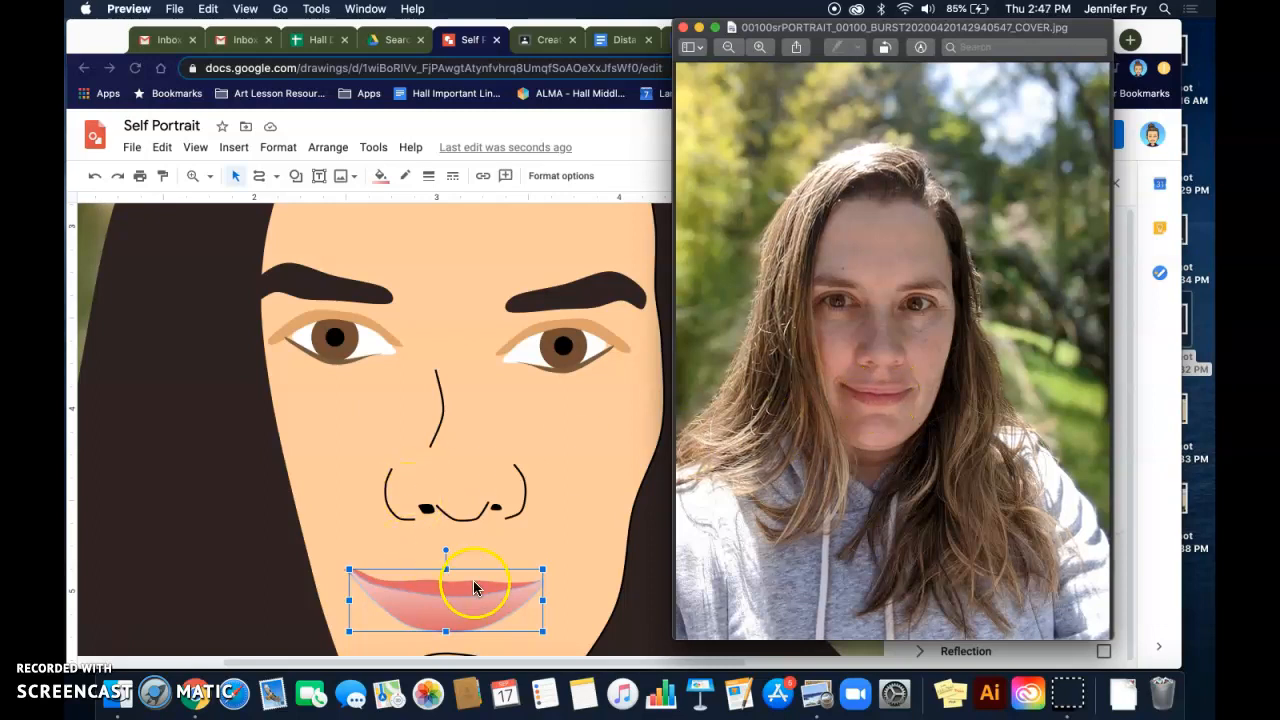
Start a custom gradient for the lower lip, add a middle stop, and set the end stop to light red 3
{"action": "left_click", "coordinate": [380, 178]}
{"action": "left_click", "coordinate": [380, 180]}
{"action": "left_click", "coordinate": [487, 205]}
{"action": "left_click", "coordinate": [388, 396]}
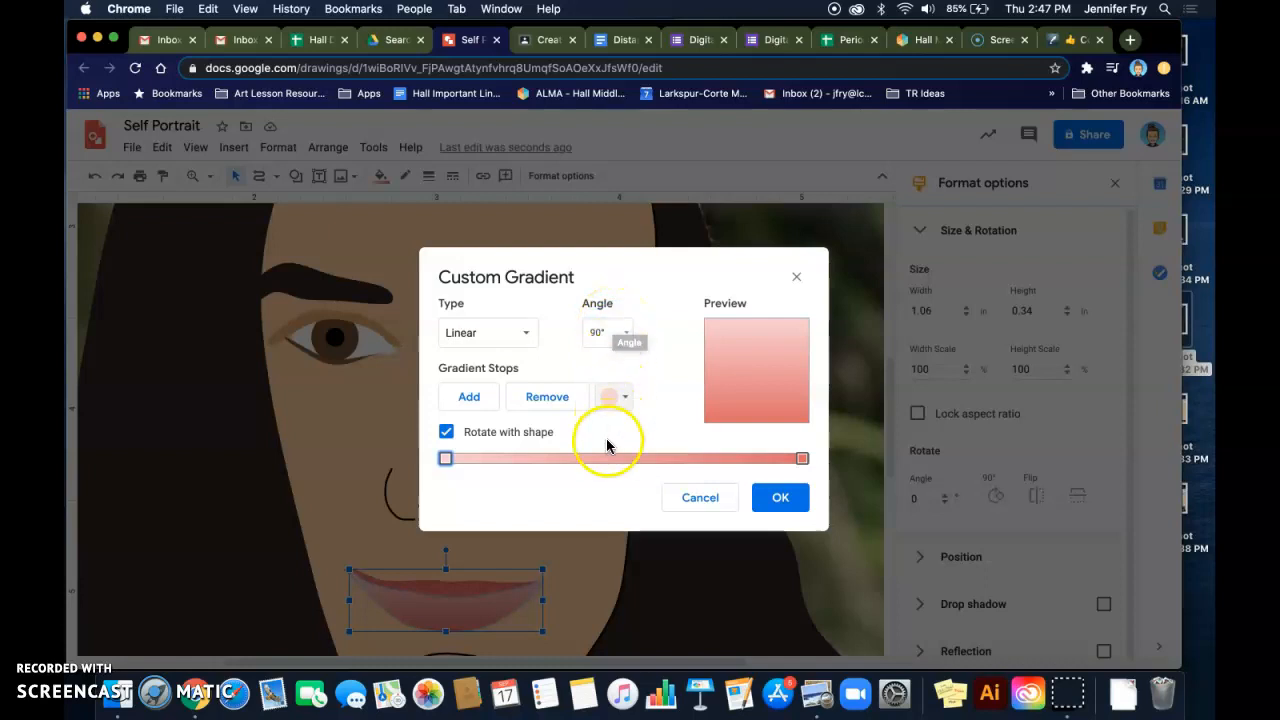
{"action": "left_click", "coordinate": [469, 396]}
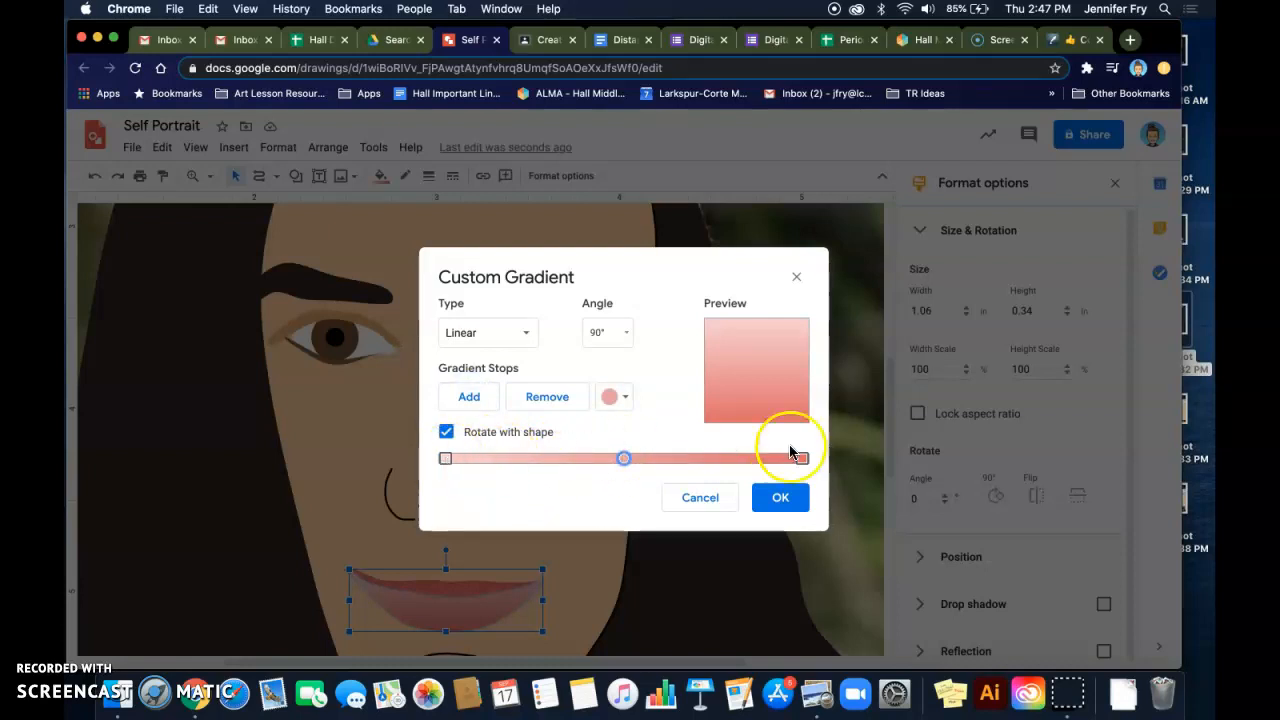
{"action": "left_click", "coordinate": [612, 397]}
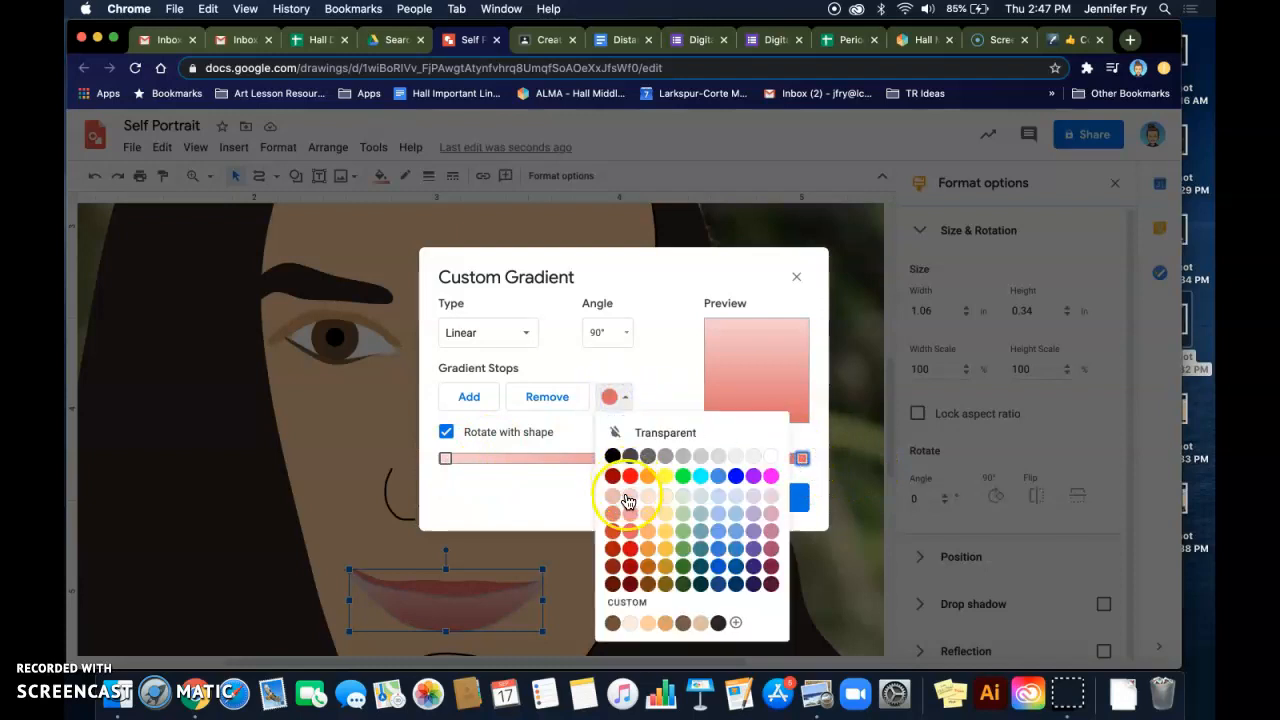
{"action": "left_click", "coordinate": [630, 496]}
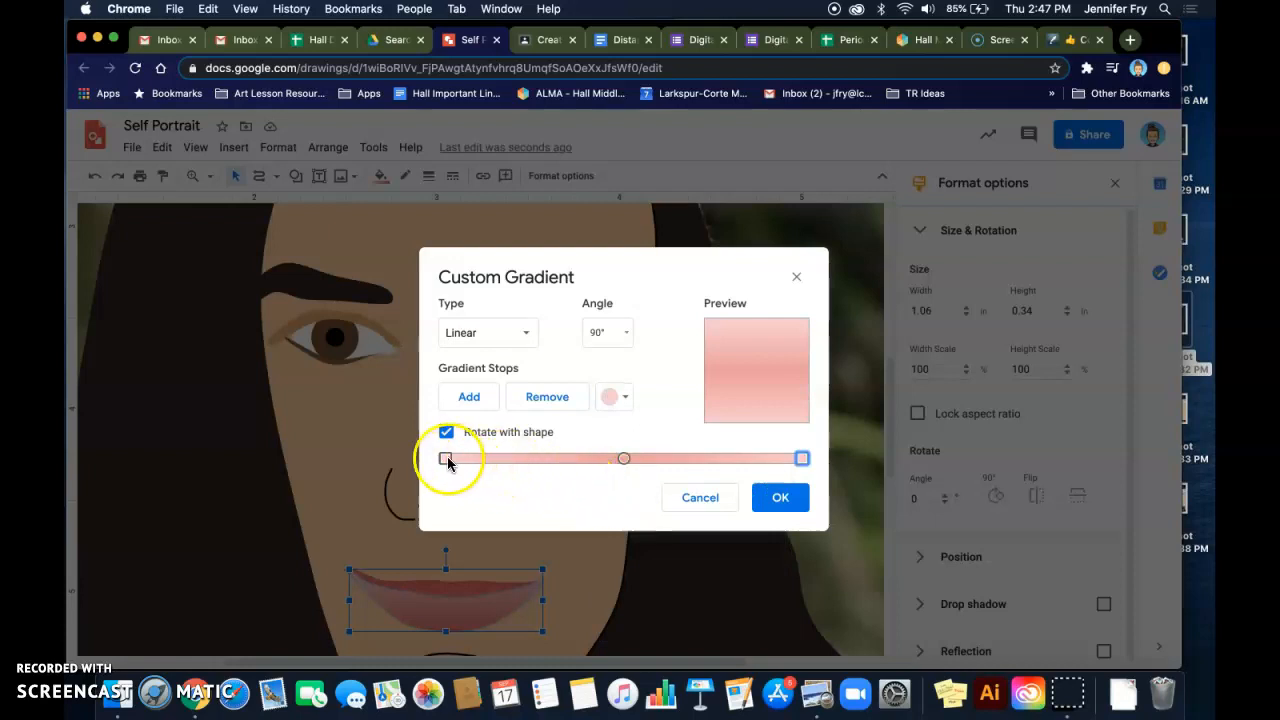
Set the gradient's start stop to dark red 1 and apply the custom gradient to the lower lip
{"action": "left_click", "coordinate": [623, 458]}
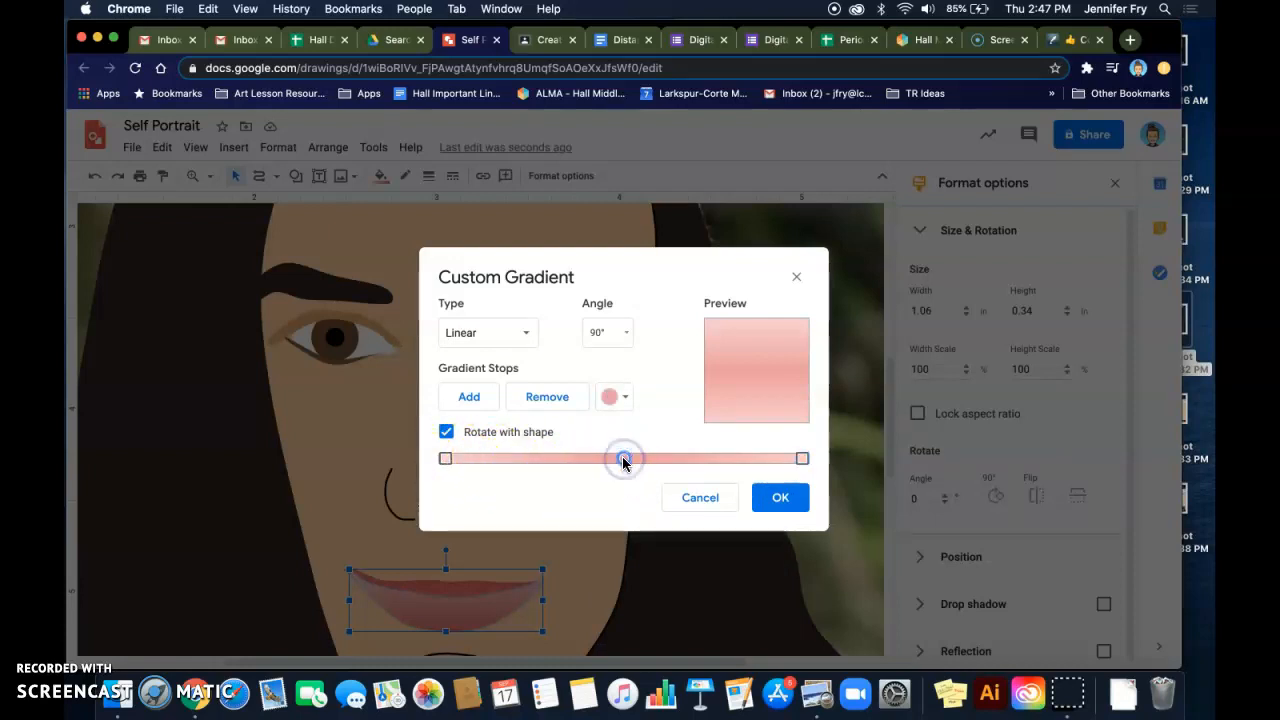
{"action": "left_click", "coordinate": [445, 458]}
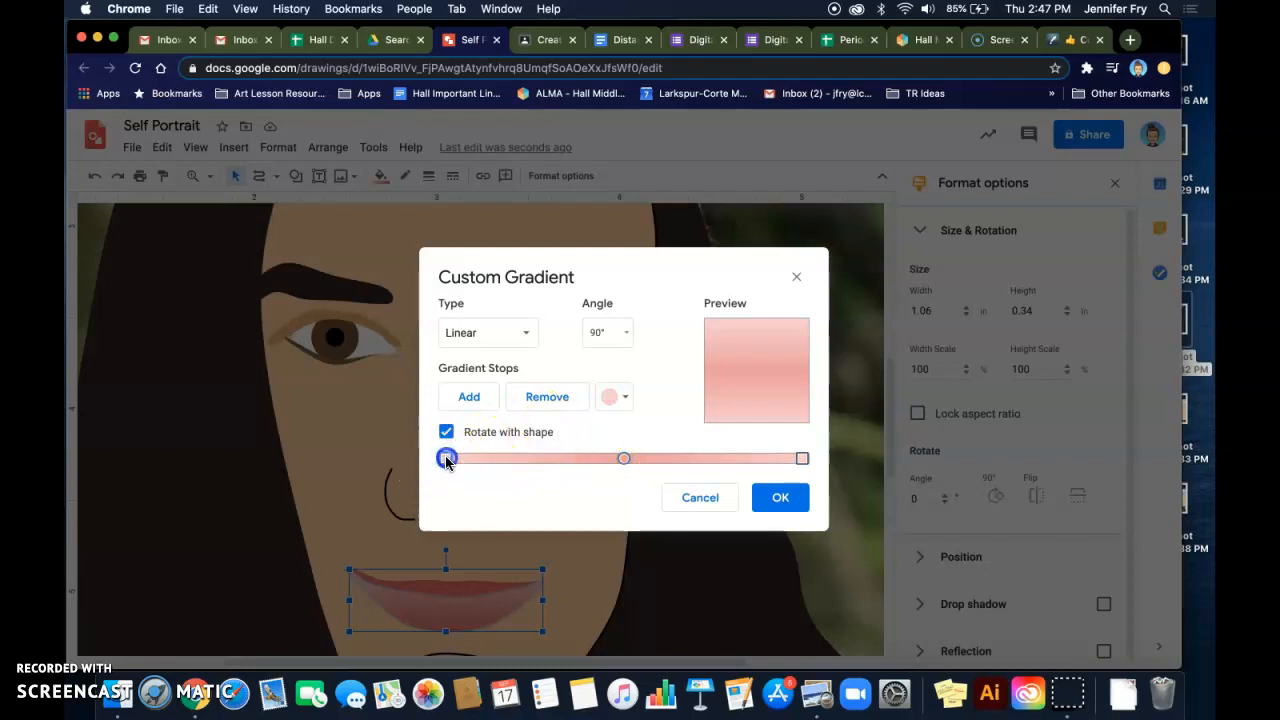
{"action": "left_click", "coordinate": [618, 397]}
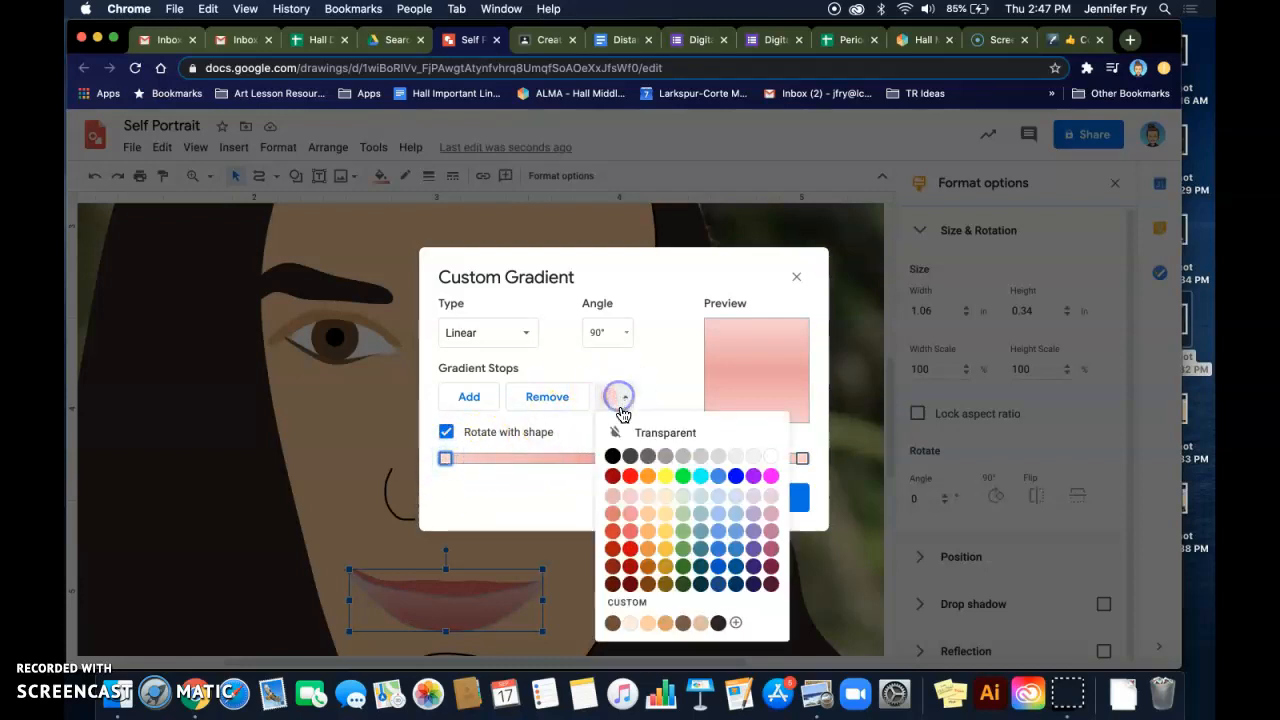
{"action": "left_click", "coordinate": [626, 538]}
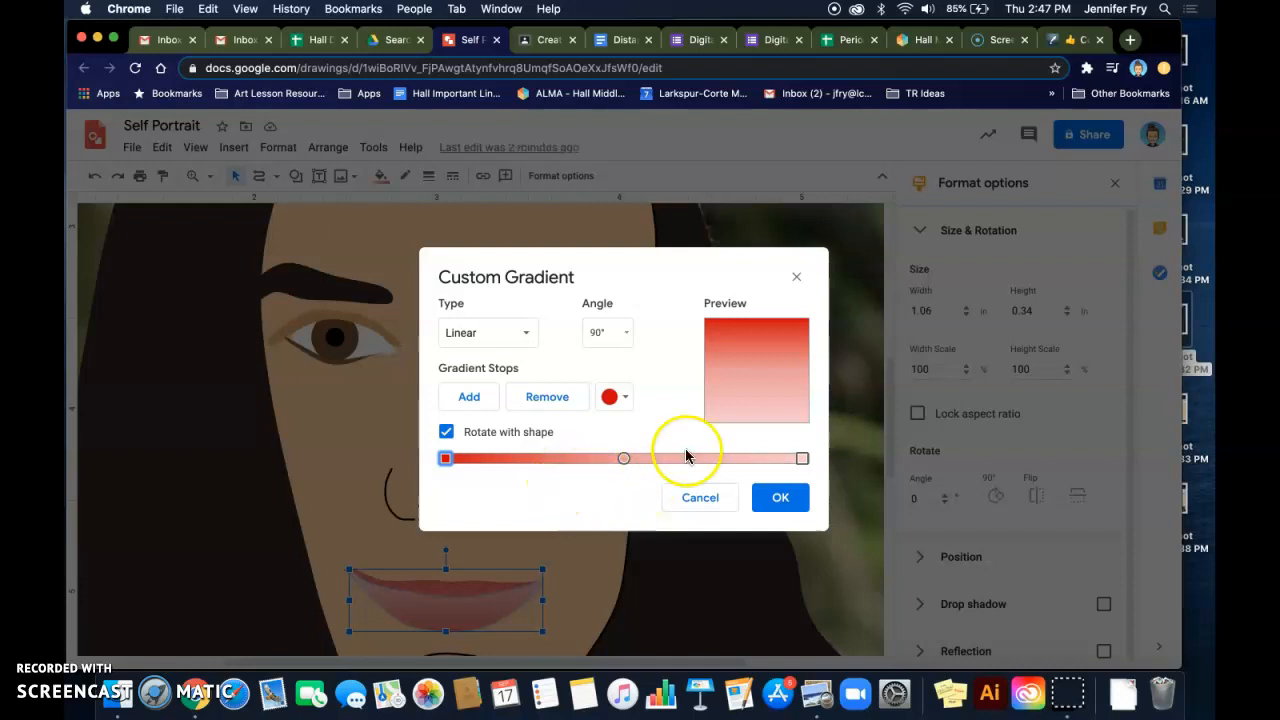
{"action": "left_click", "coordinate": [777, 499]}
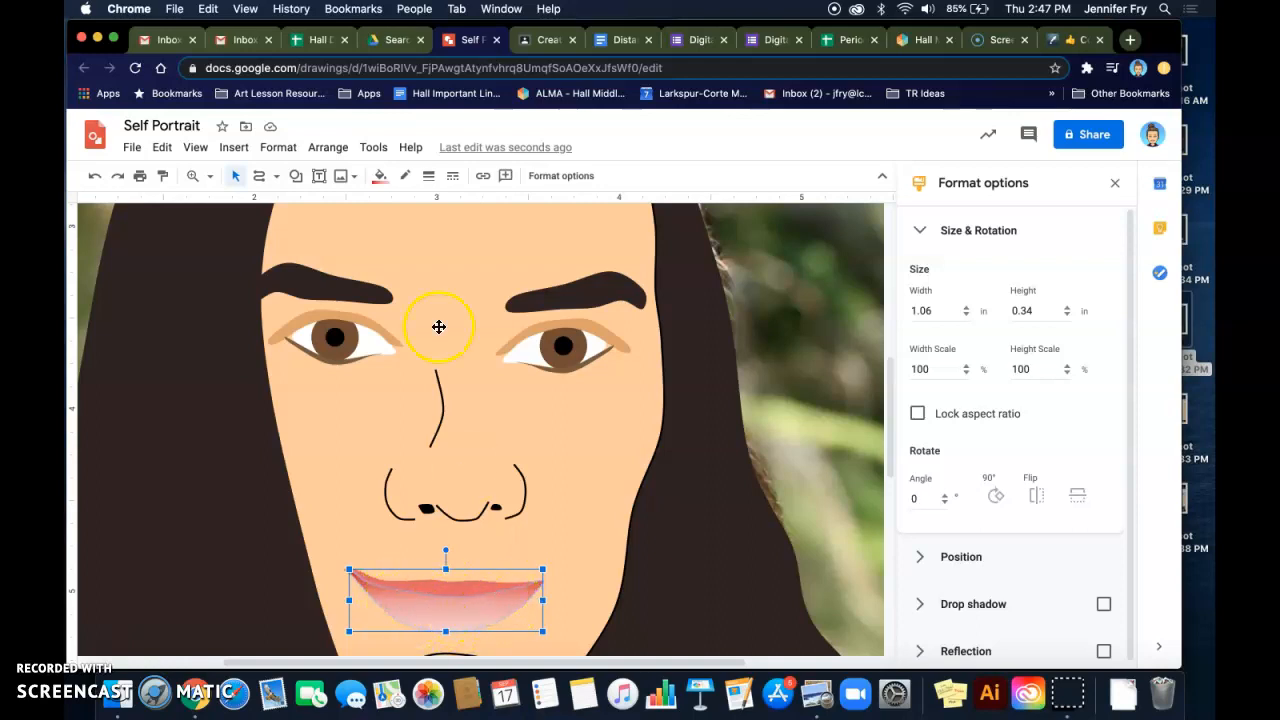
Start another custom gradient for the lower lip, trying angles of 45° and 0° and returning to 90°
{"action": "left_click", "coordinate": [379, 176]}
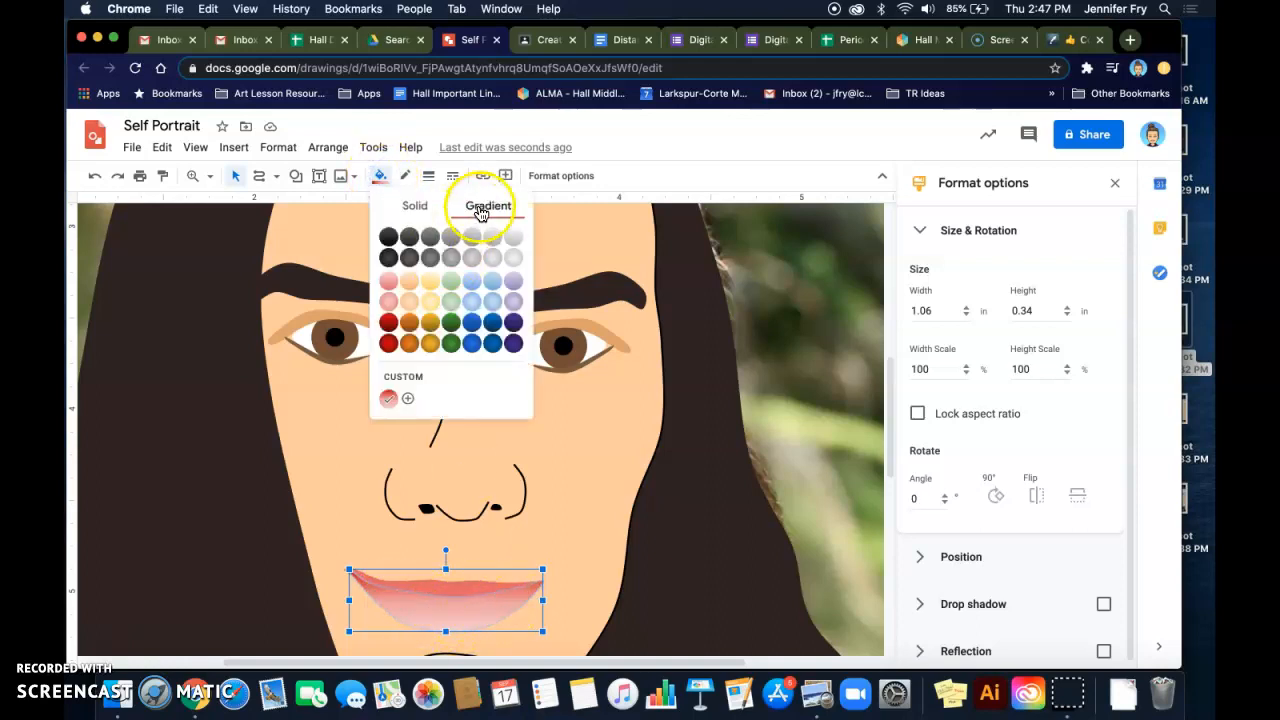
{"action": "left_click", "coordinate": [408, 398]}
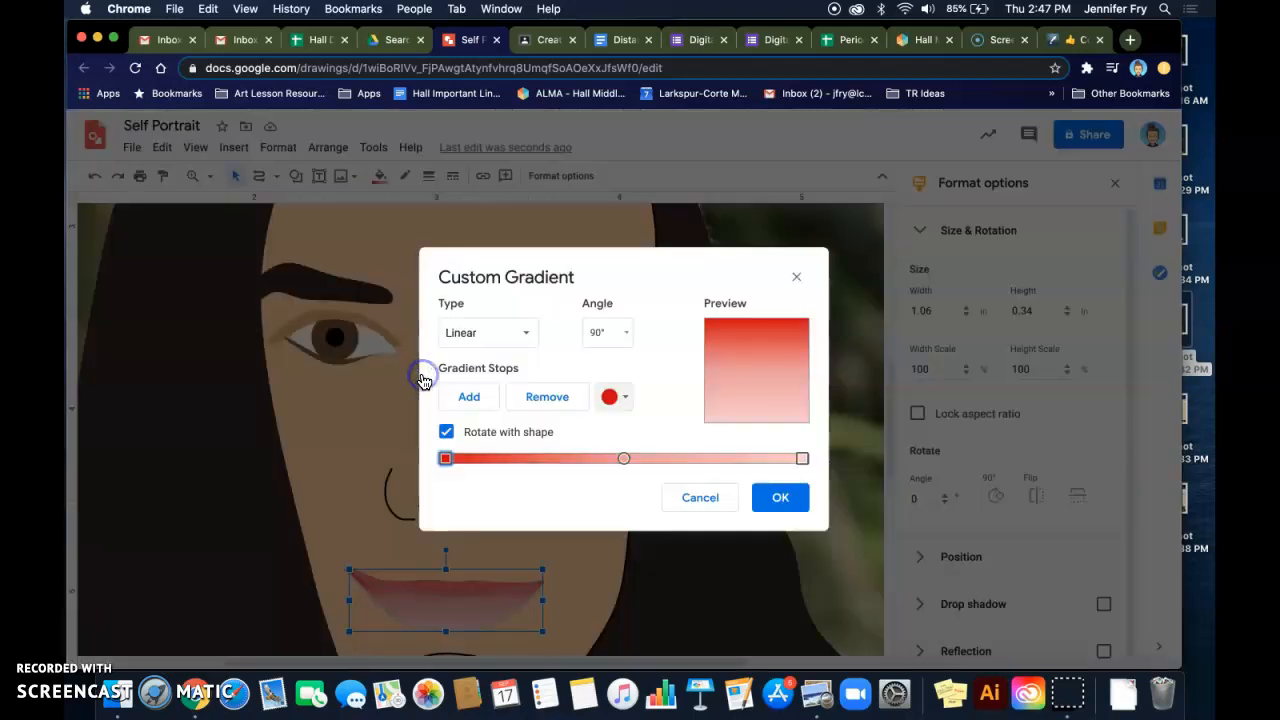
{"action": "left_click", "coordinate": [608, 331]}
{"action": "left_click", "coordinate": [620, 390]}
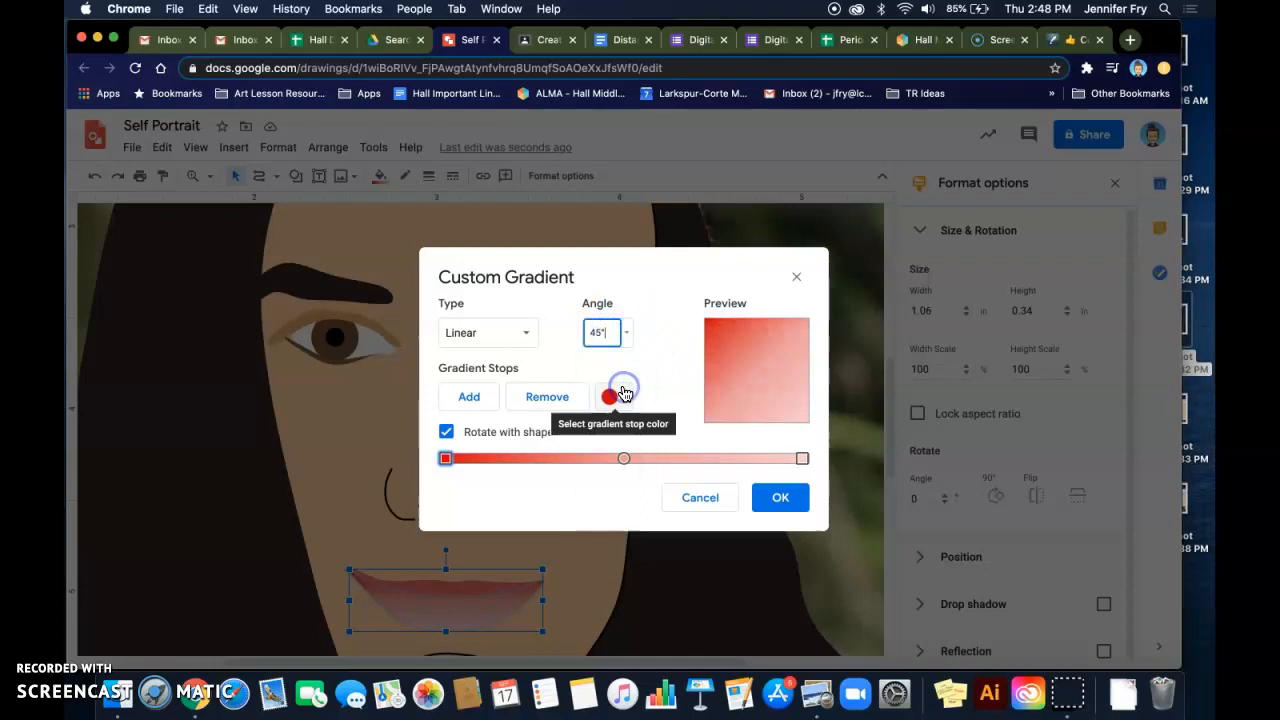
{"action": "left_click", "coordinate": [608, 331]}
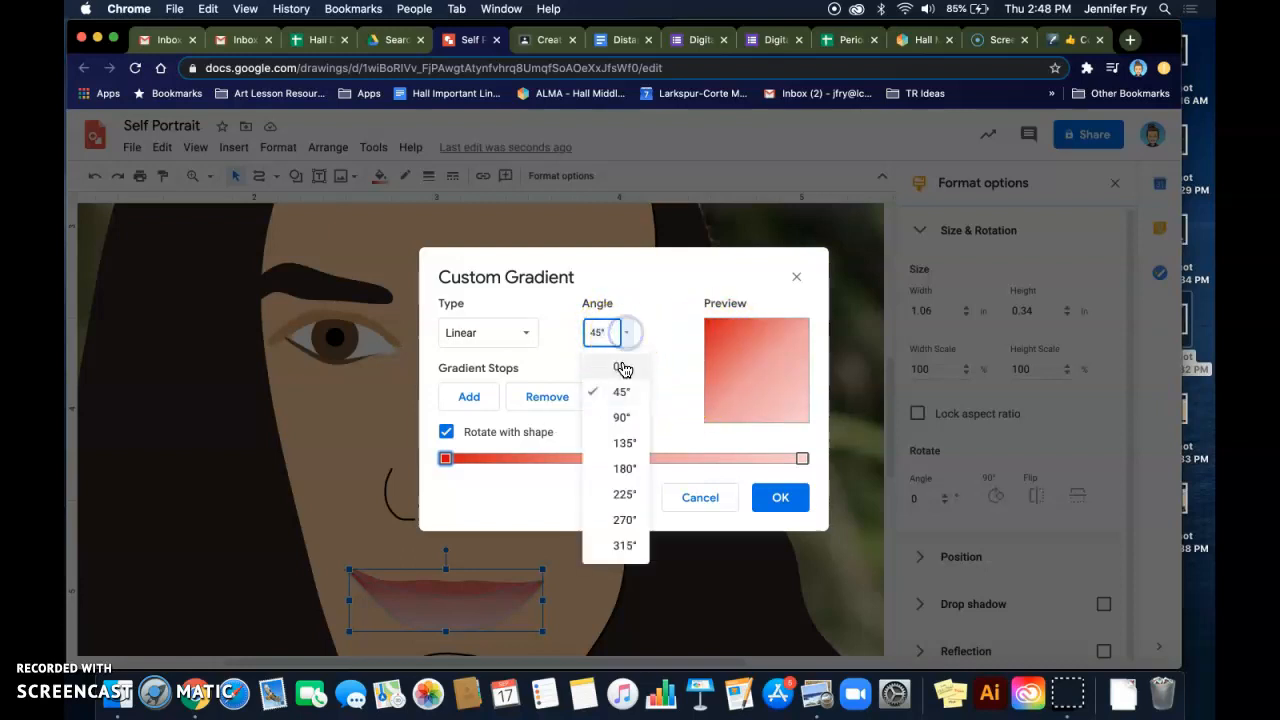
{"action": "left_click", "coordinate": [621, 366]}
{"action": "left_click", "coordinate": [627, 333]}
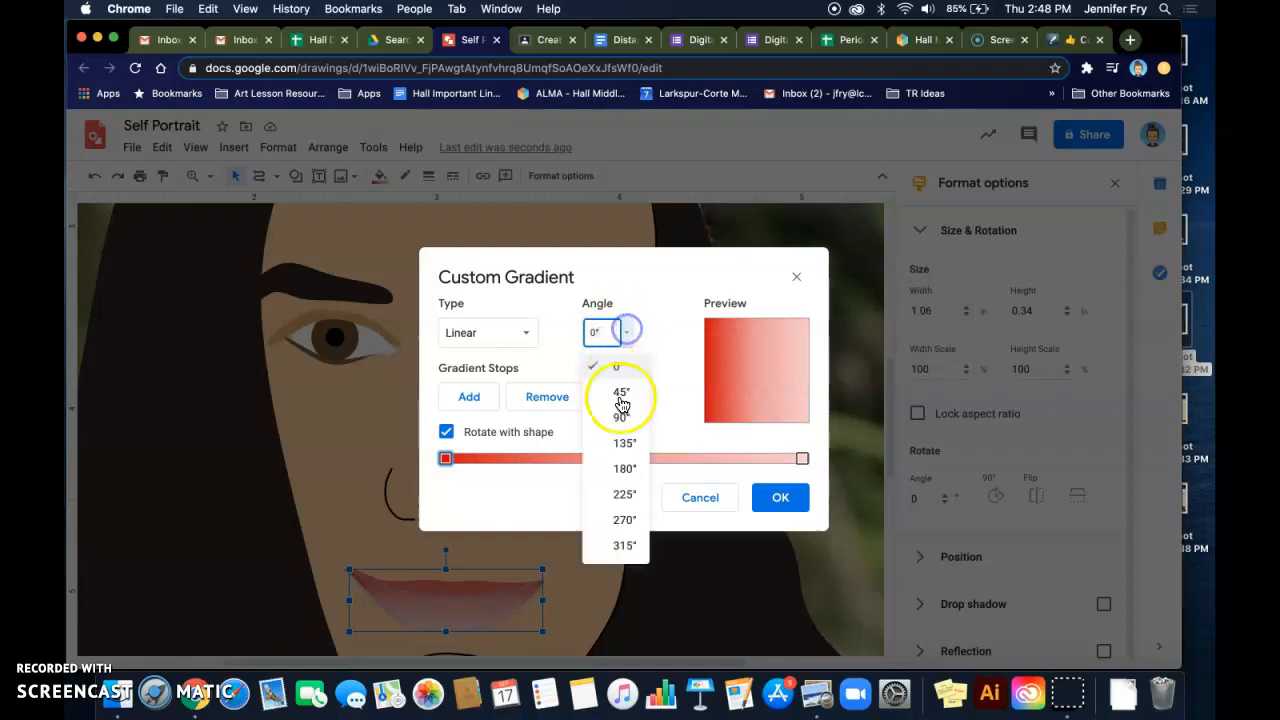
{"action": "left_click", "coordinate": [621, 414]}
{"action": "left_click", "coordinate": [608, 332]}
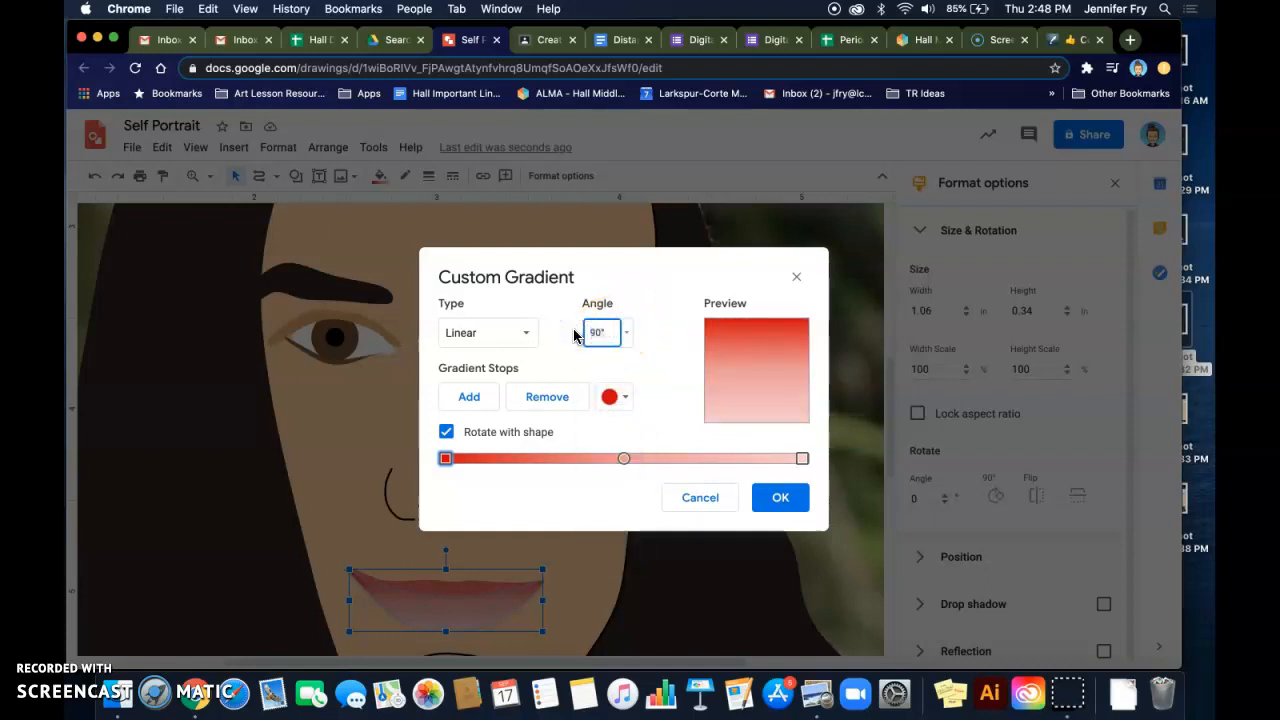
Move the middle stop closer to the light end, set the angle to 75°, and apply the gradient to the lower lip
{"action": "left_click", "coordinate": [624, 459]}
{"action": "left_click_drag", "start_coordinate": [604, 458], "coordinate": [677, 461]}
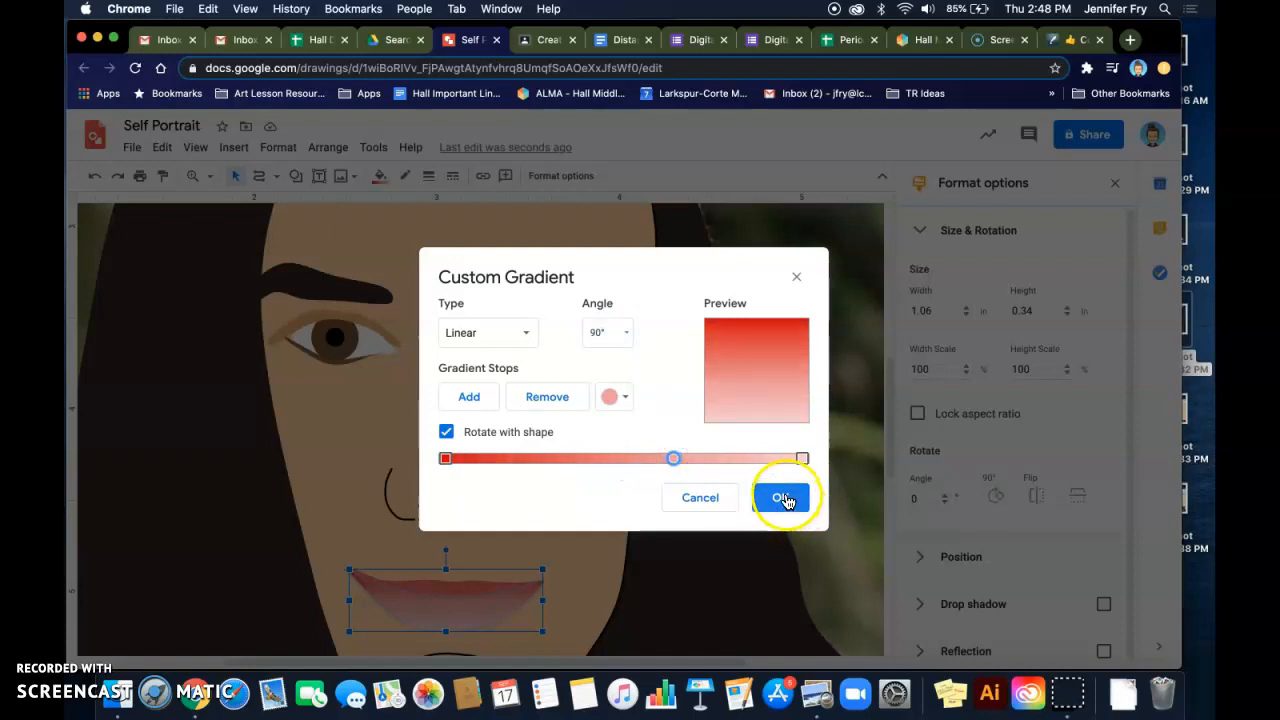
{"action": "left_click", "coordinate": [616, 335]}
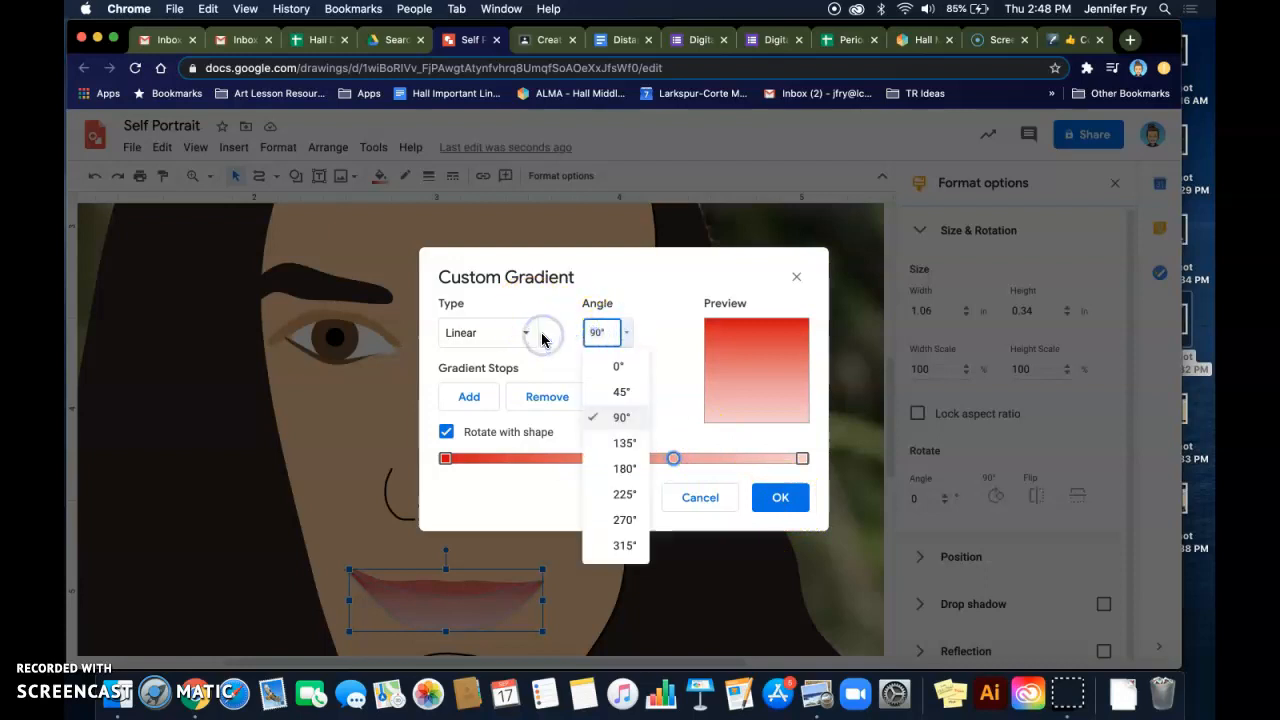
{"action": "key", "text": "Return"}
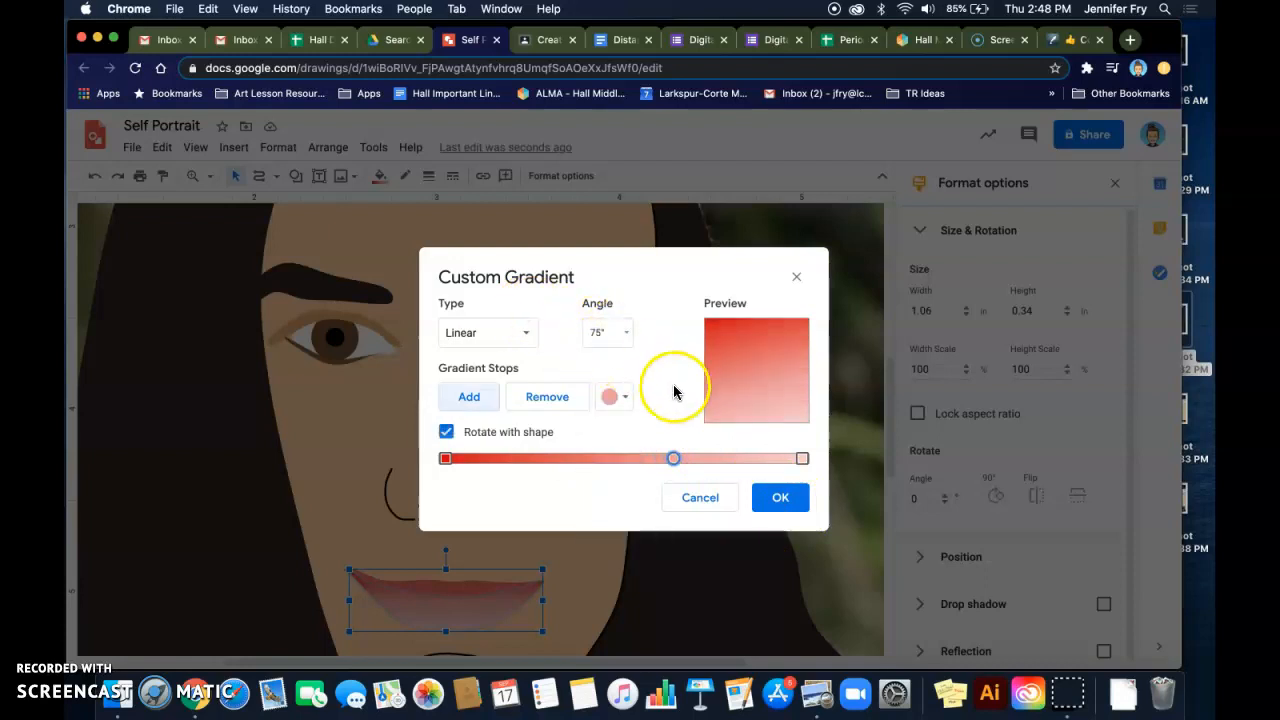
{"action": "left_click", "coordinate": [779, 500]}
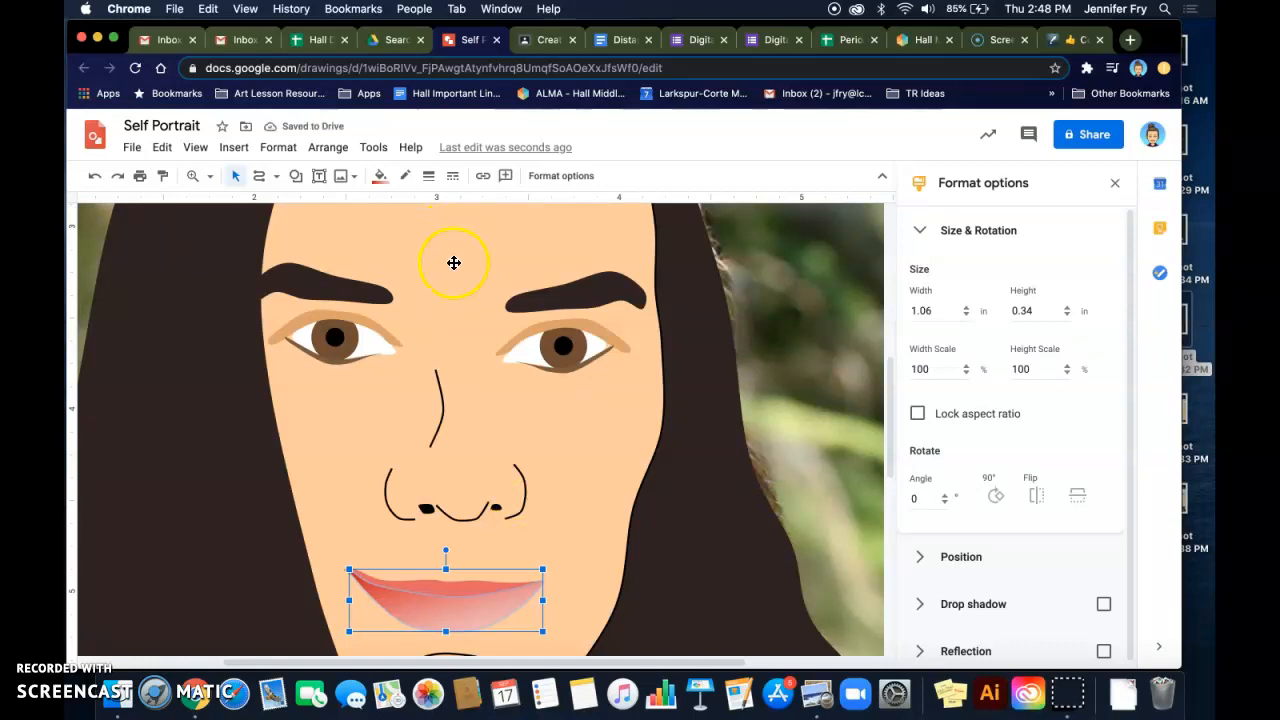
{"action": "left_click", "coordinate": [793, 483]}
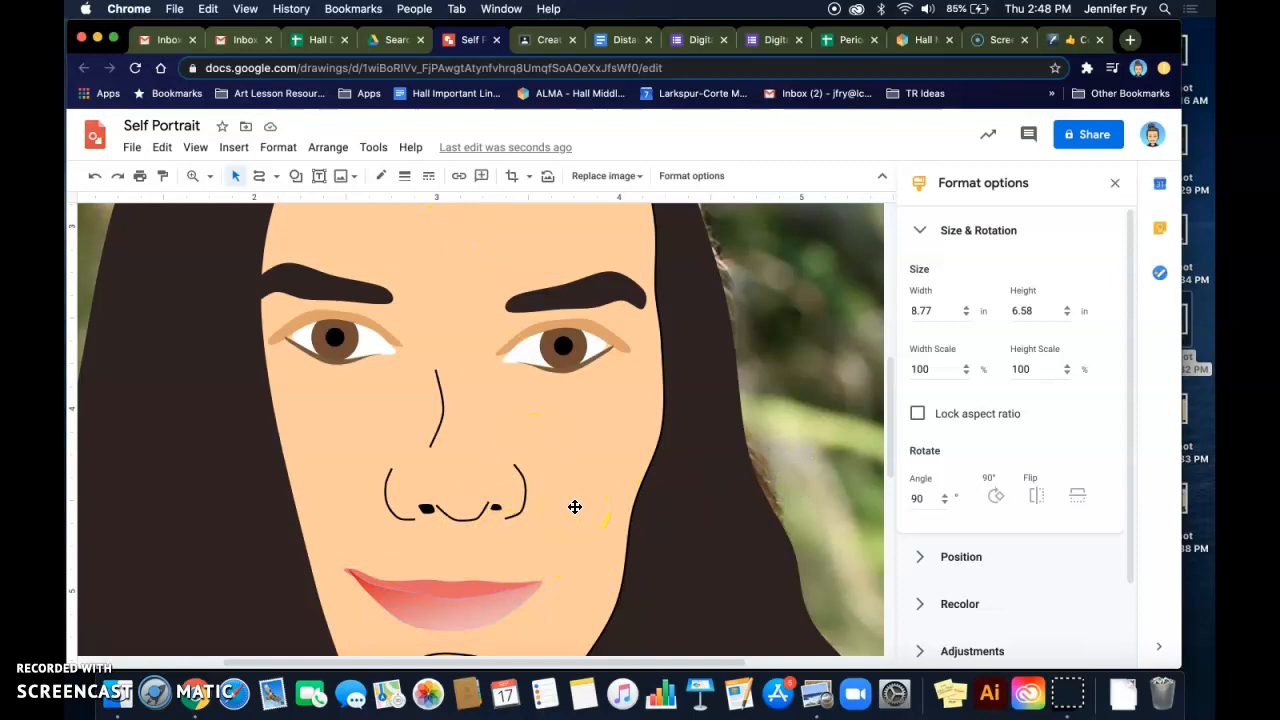
Check the reference photo and fill the upper lip with the saved 90° red-to-pink custom gradient
{"action": "left_click", "coordinate": [451, 583]}
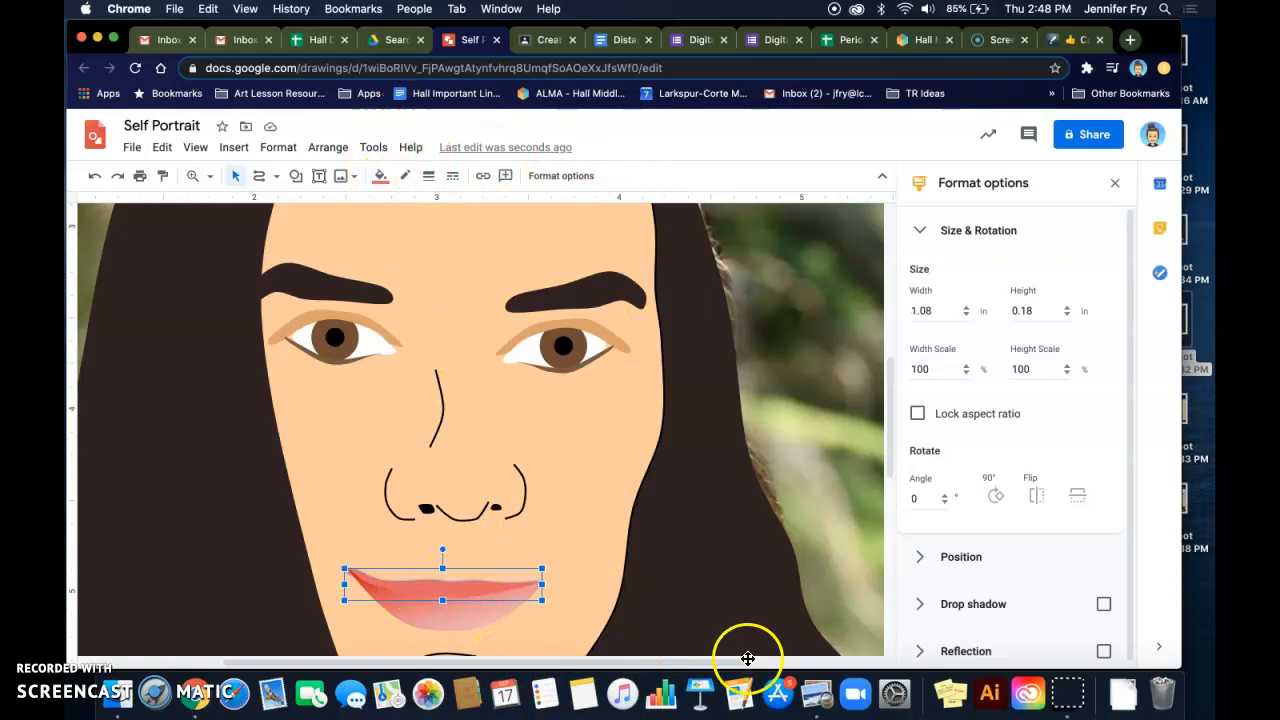
{"action": "left_click", "coordinate": [818, 692]}
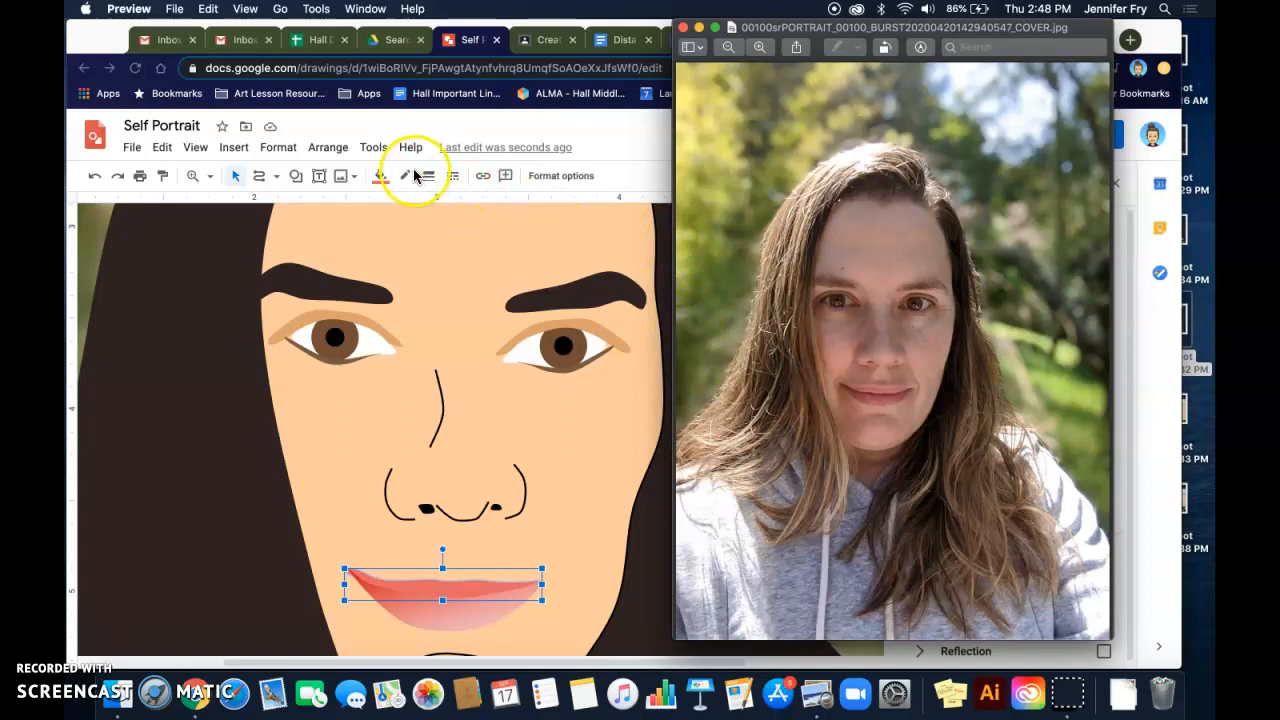
{"action": "left_click", "coordinate": [373, 178]}
{"action": "left_click", "coordinate": [375, 180]}
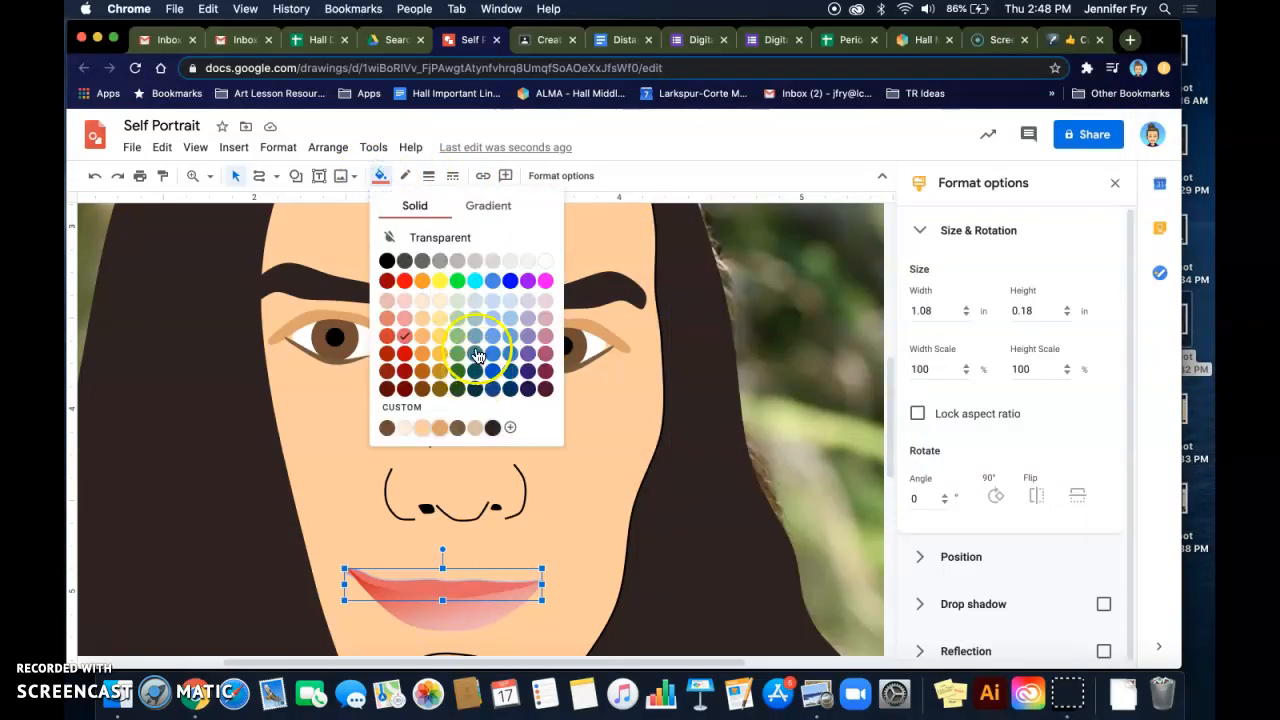
{"action": "left_click", "coordinate": [472, 205]}
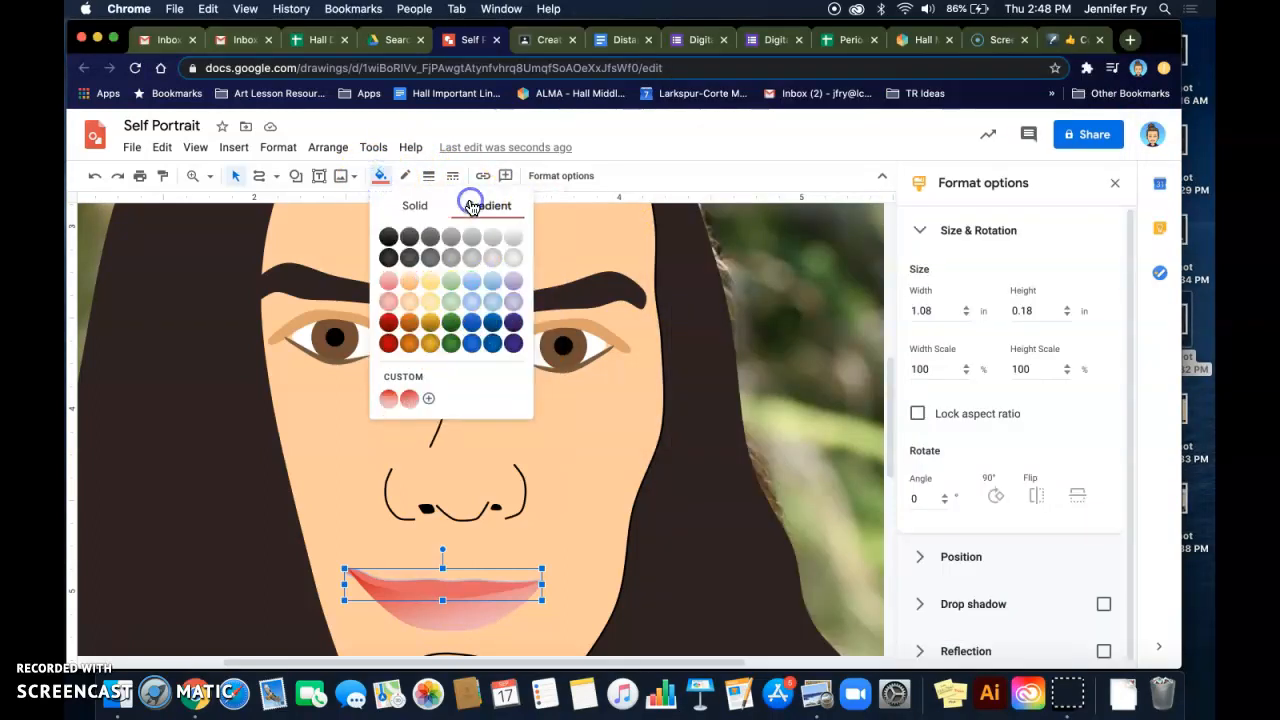
{"action": "left_click", "coordinate": [409, 403]}
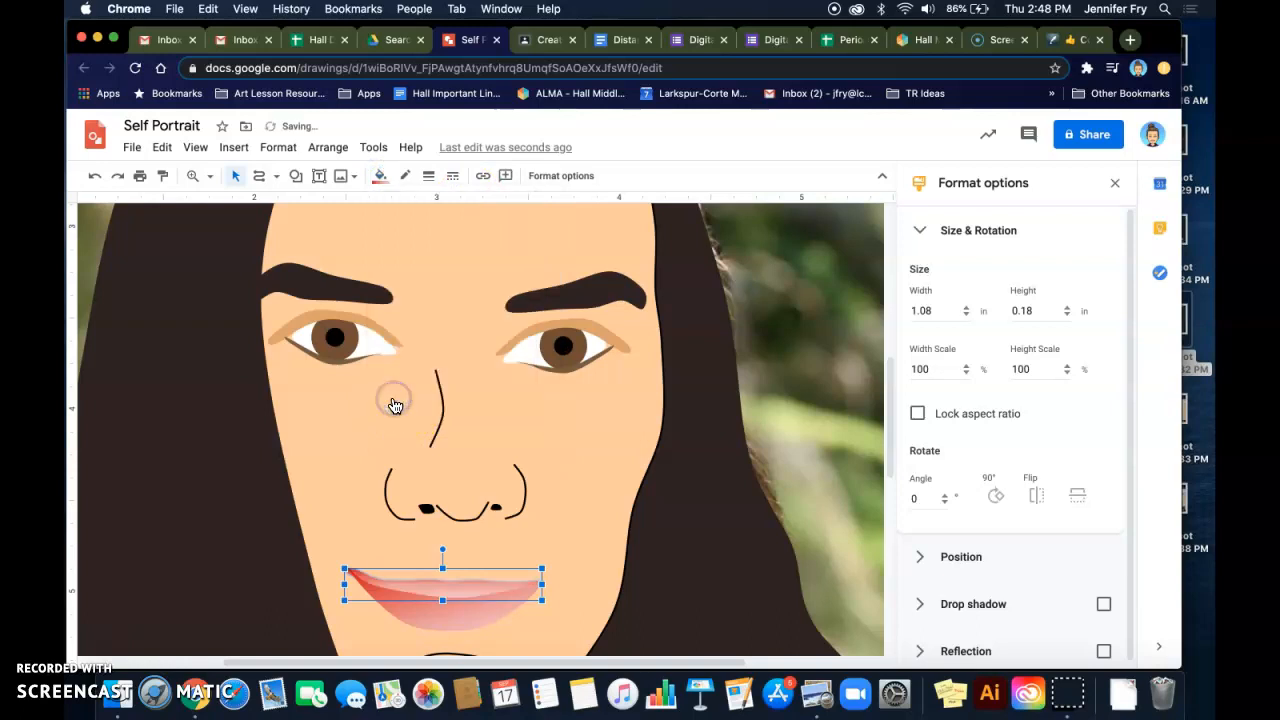
Start a new custom gradient for the upper lip and set its end stop to dark red 1
{"action": "left_click", "coordinate": [380, 176]}
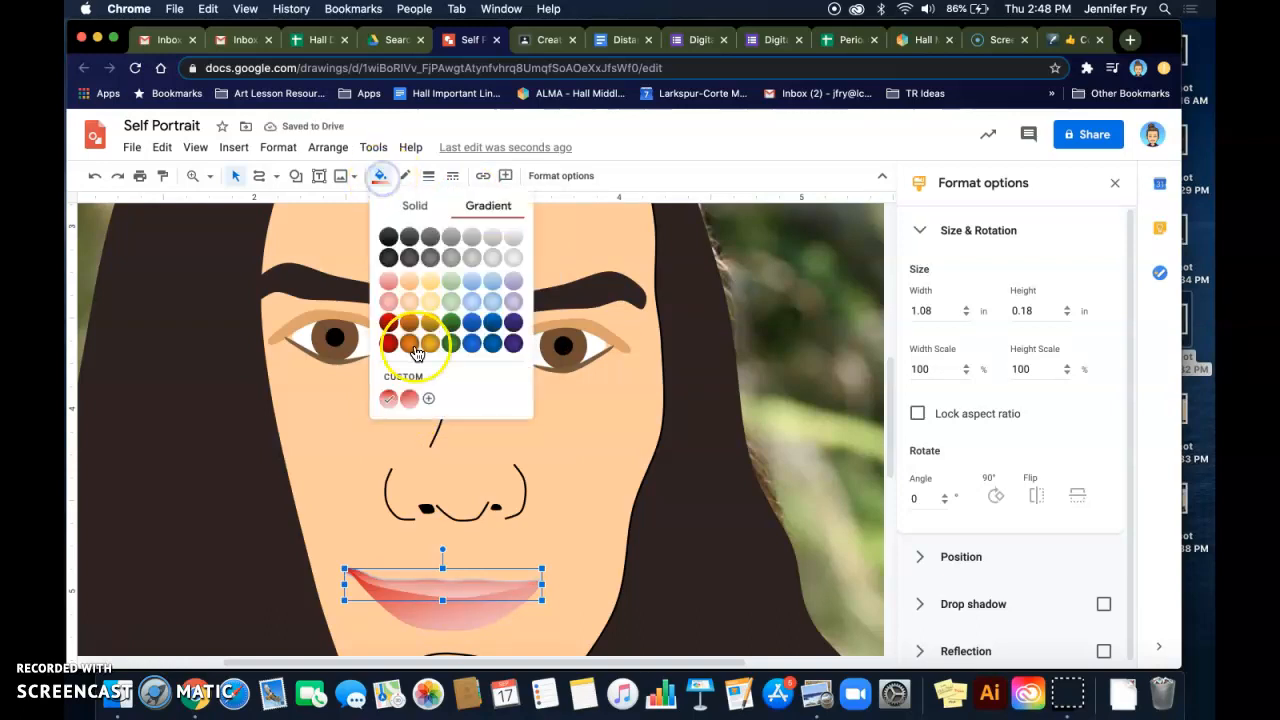
{"action": "left_click", "coordinate": [428, 398]}
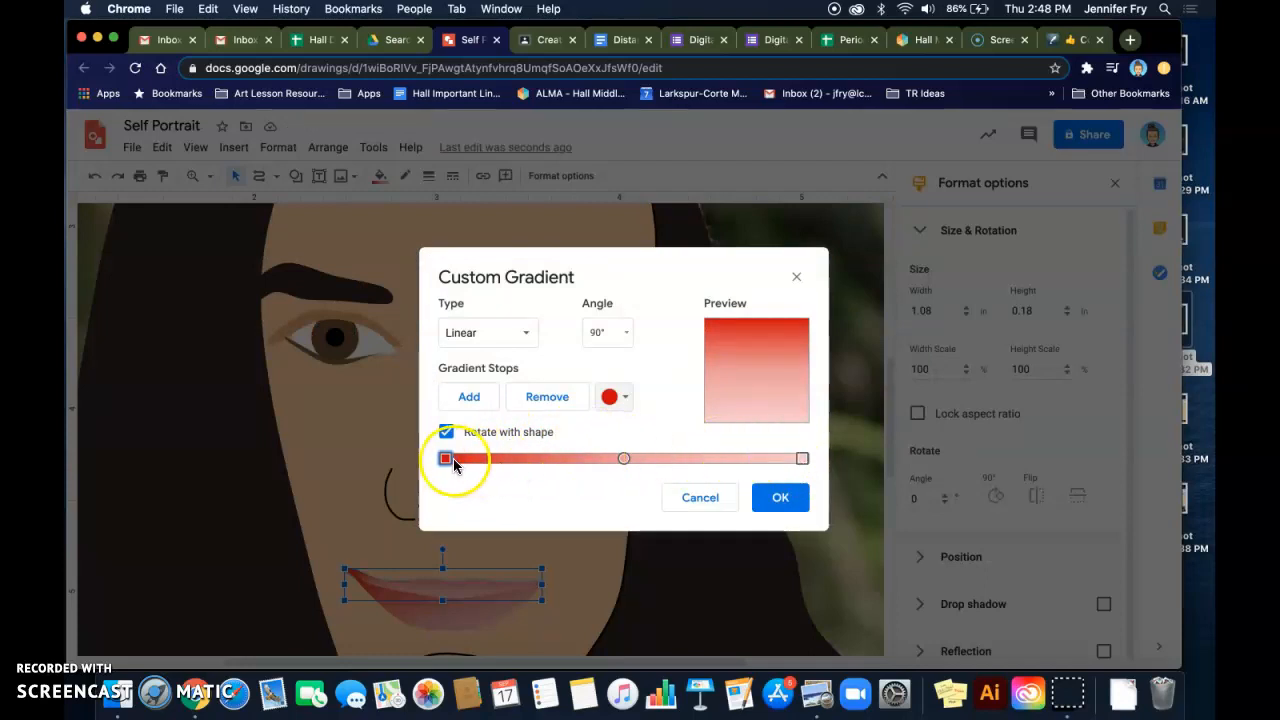
{"action": "left_click", "coordinate": [801, 458]}
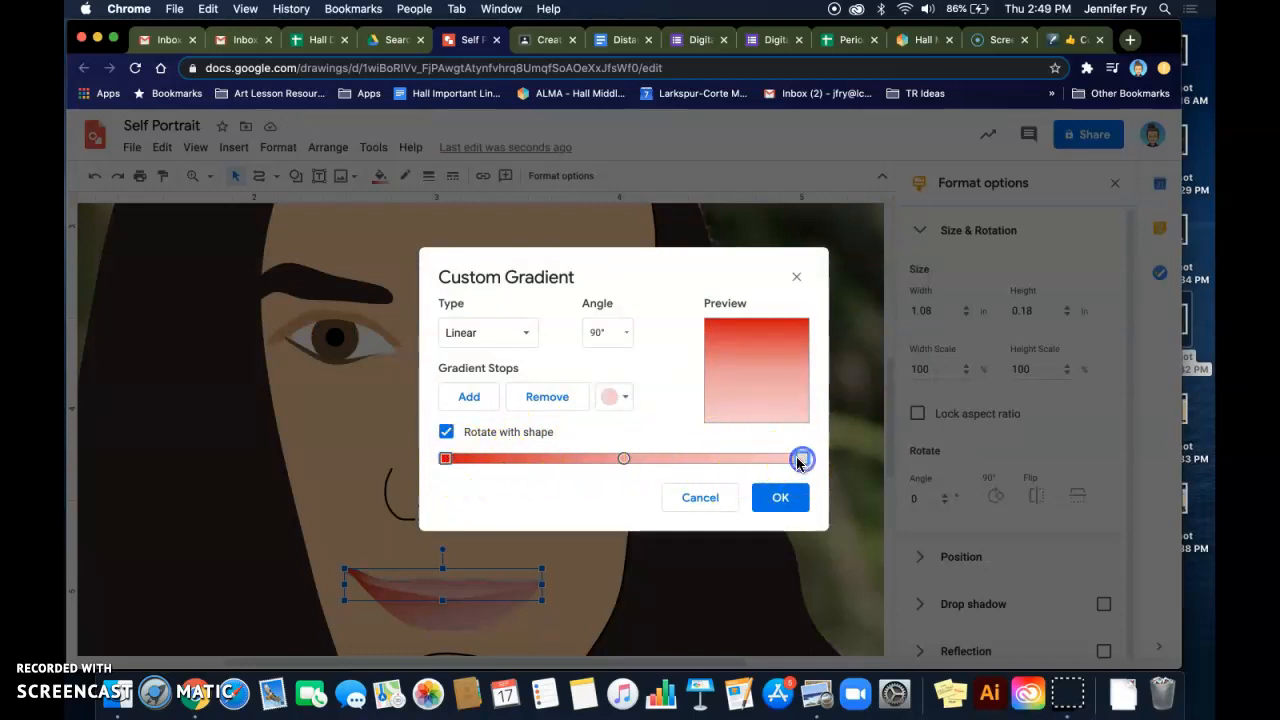
{"action": "left_click", "coordinate": [611, 394]}
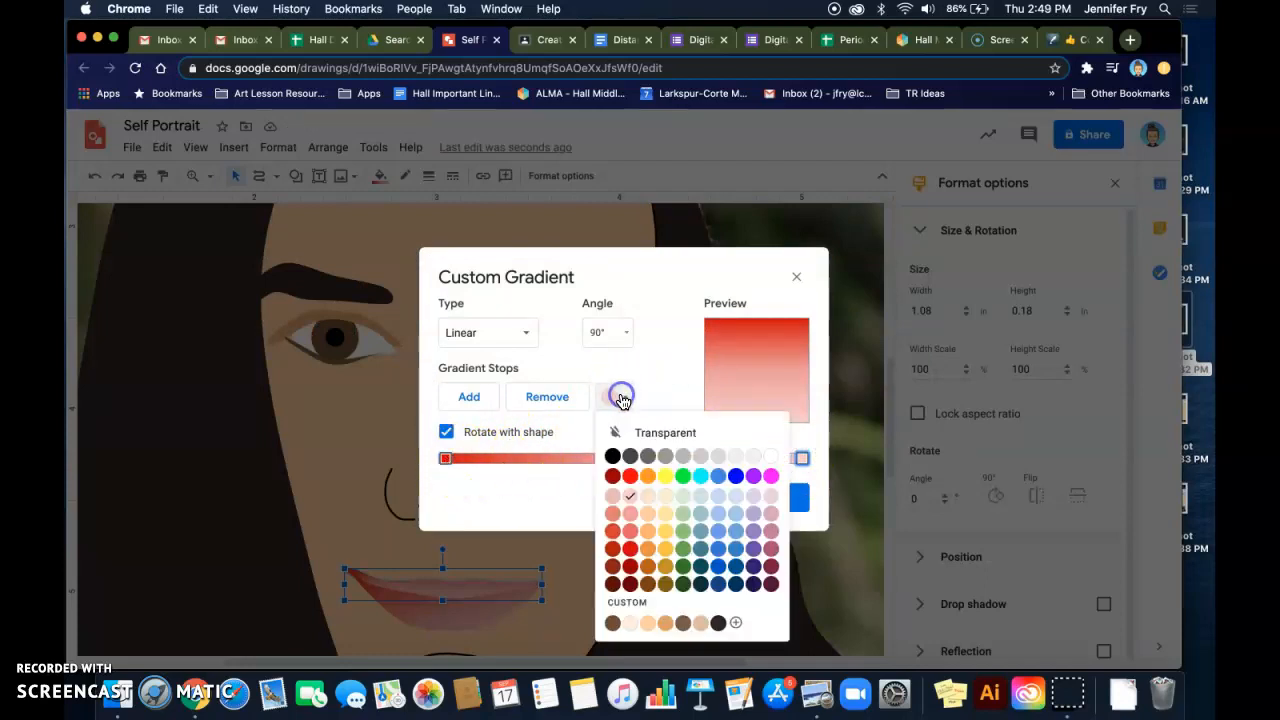
{"action": "left_click", "coordinate": [631, 557]}
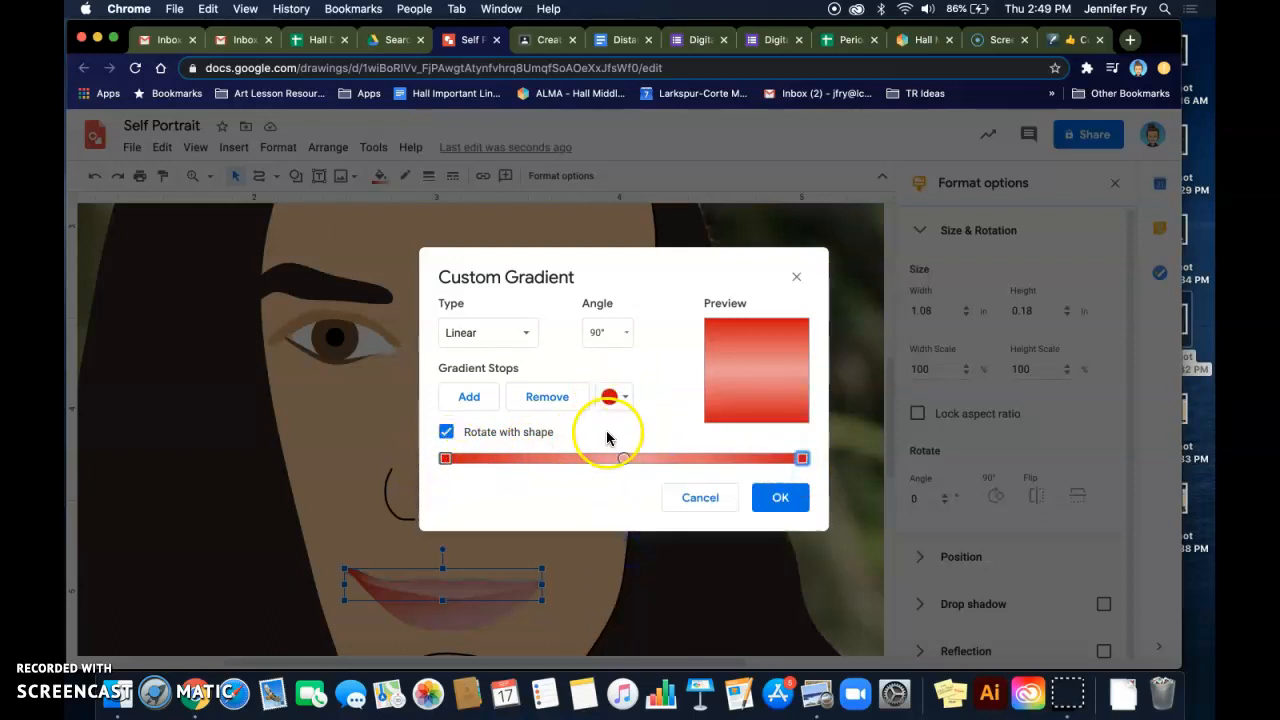
Remove the middle stop from the upper lip's gradient and set its start stop to light red 3
{"action": "left_click", "coordinate": [624, 459]}
{"action": "left_click", "coordinate": [547, 396]}
{"action": "left_click", "coordinate": [440, 458]}
{"action": "left_click", "coordinate": [614, 396]}
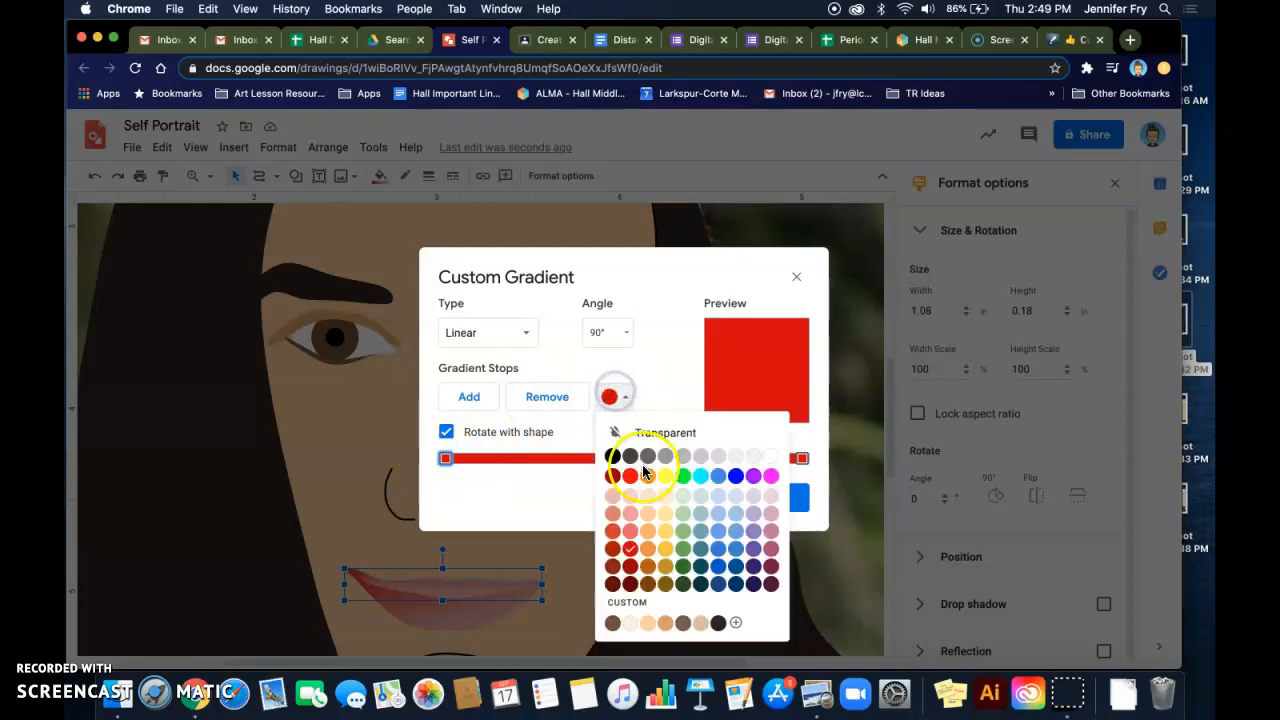
{"action": "left_click", "coordinate": [630, 496]}
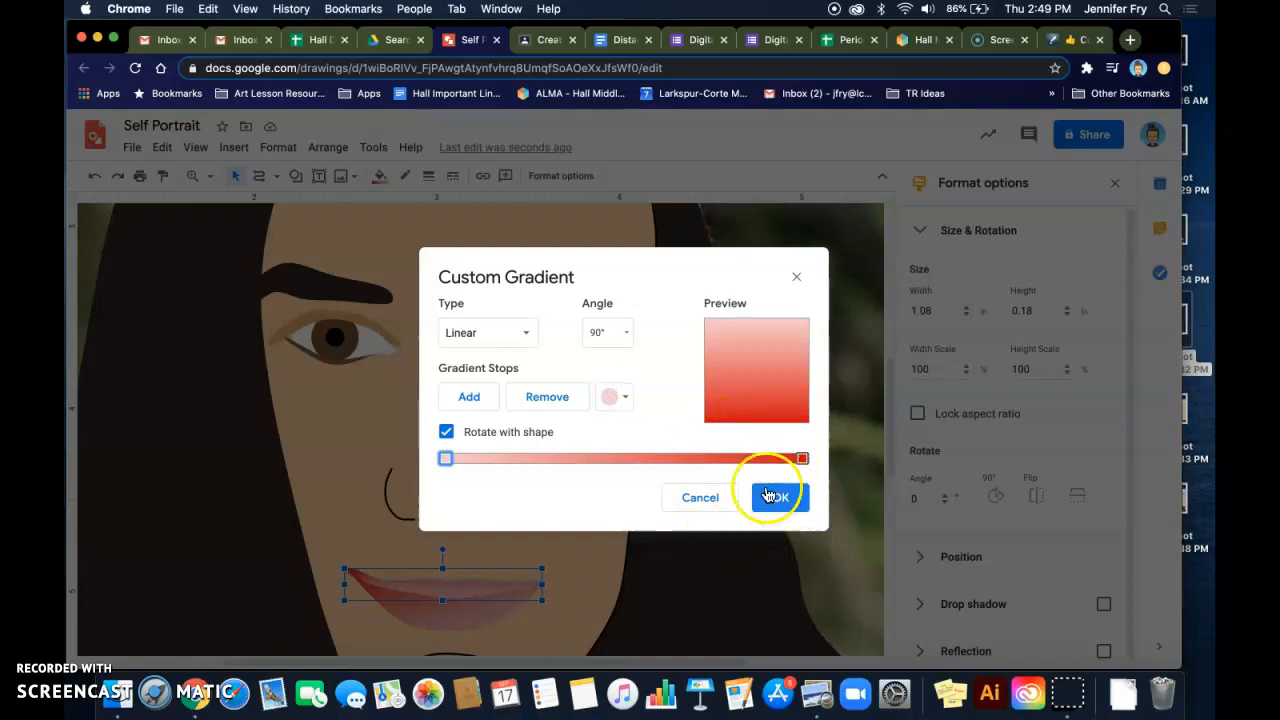
Add a middle stop, move it close to the dark red end, and apply the gradient to the upper lip
{"action": "left_click", "coordinate": [480, 397]}
{"action": "left_click", "coordinate": [622, 458]}
{"action": "left_click_drag", "start_coordinate": [596, 461], "coordinate": [621, 463]}
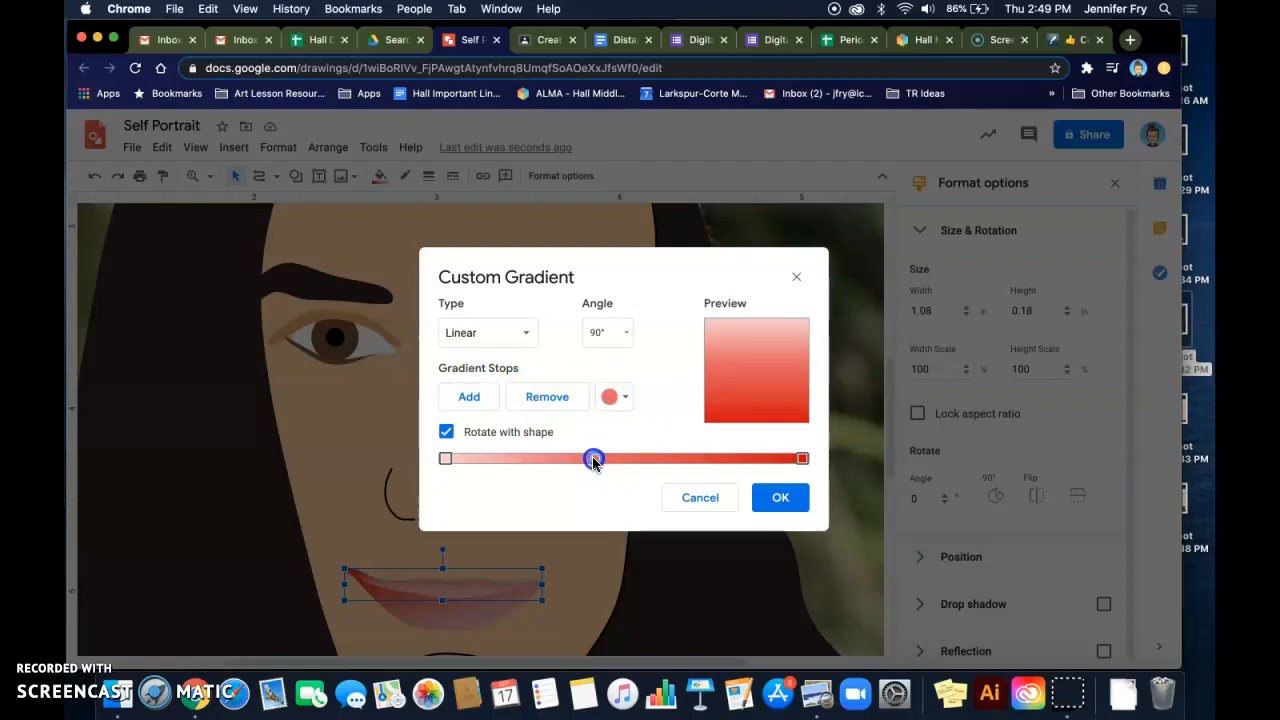
{"action": "left_click_drag", "start_coordinate": [603, 460], "coordinate": [755, 459]}
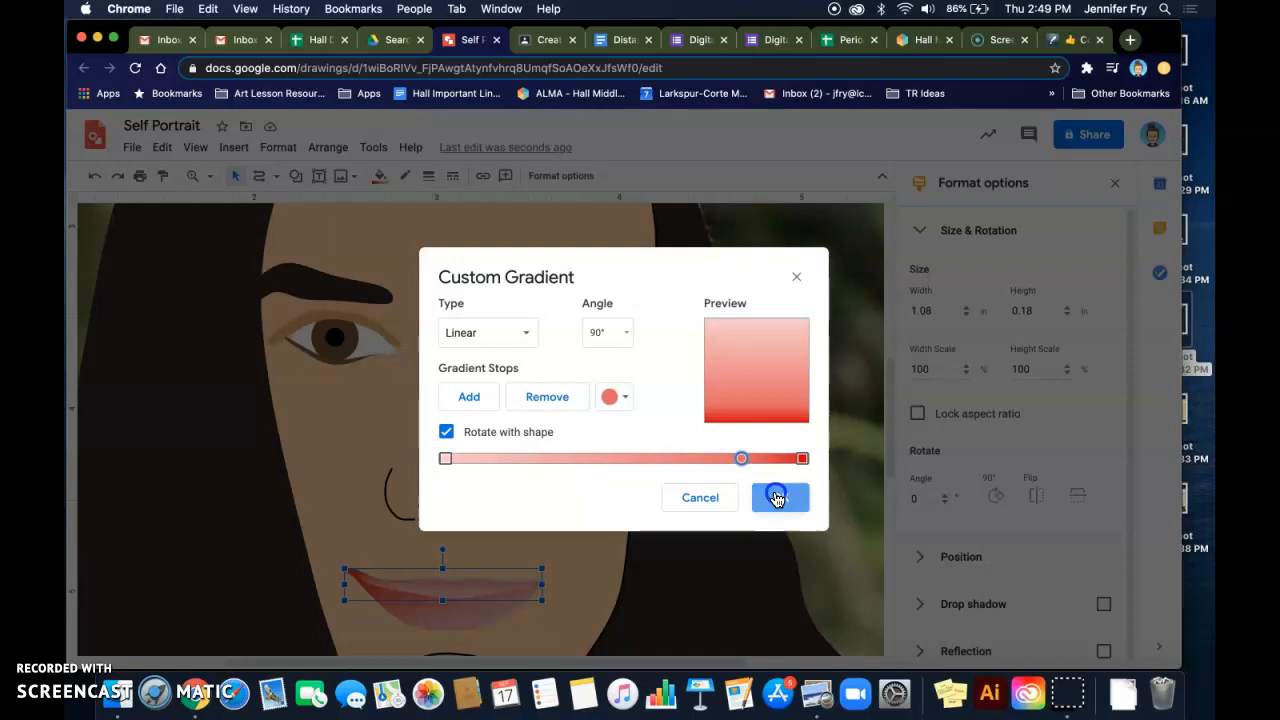
{"action": "left_click", "coordinate": [774, 497]}
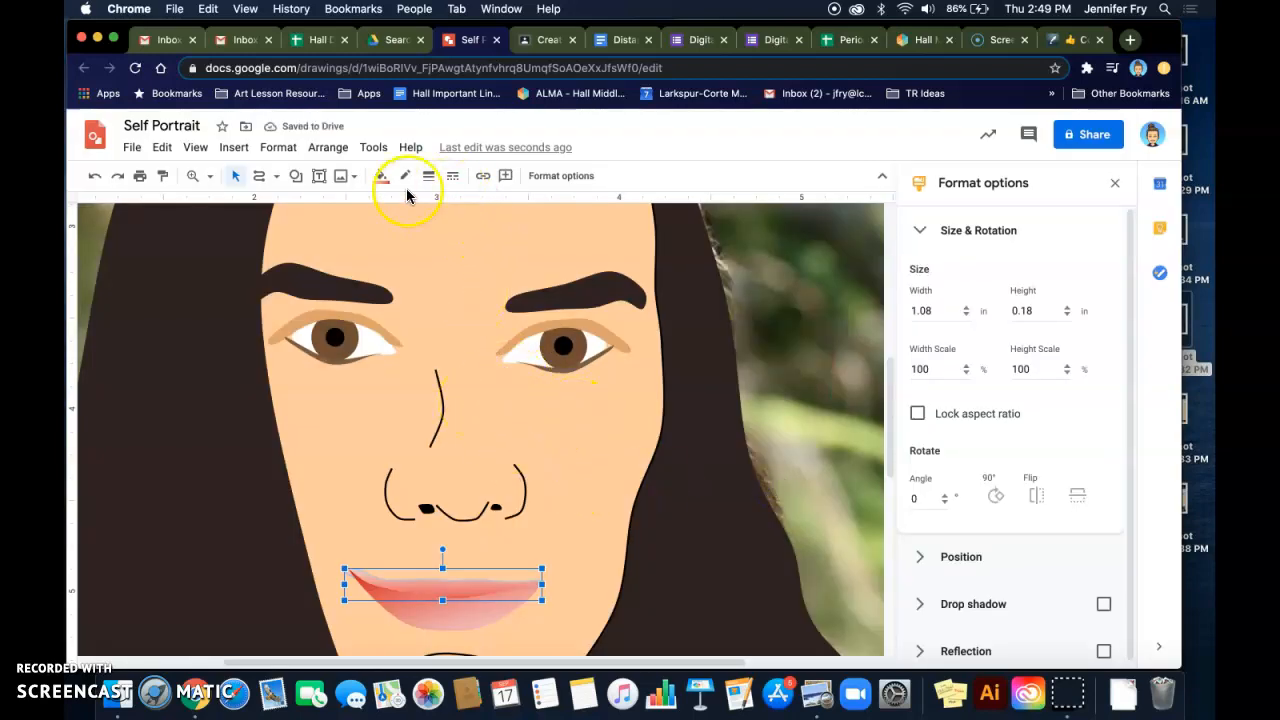
Change the lower lip's custom gradient angle to 90°, apply it, and deselect the lip
{"action": "left_click", "coordinate": [460, 607]}
{"action": "left_click", "coordinate": [381, 176]}
{"action": "left_click", "coordinate": [449, 398]}
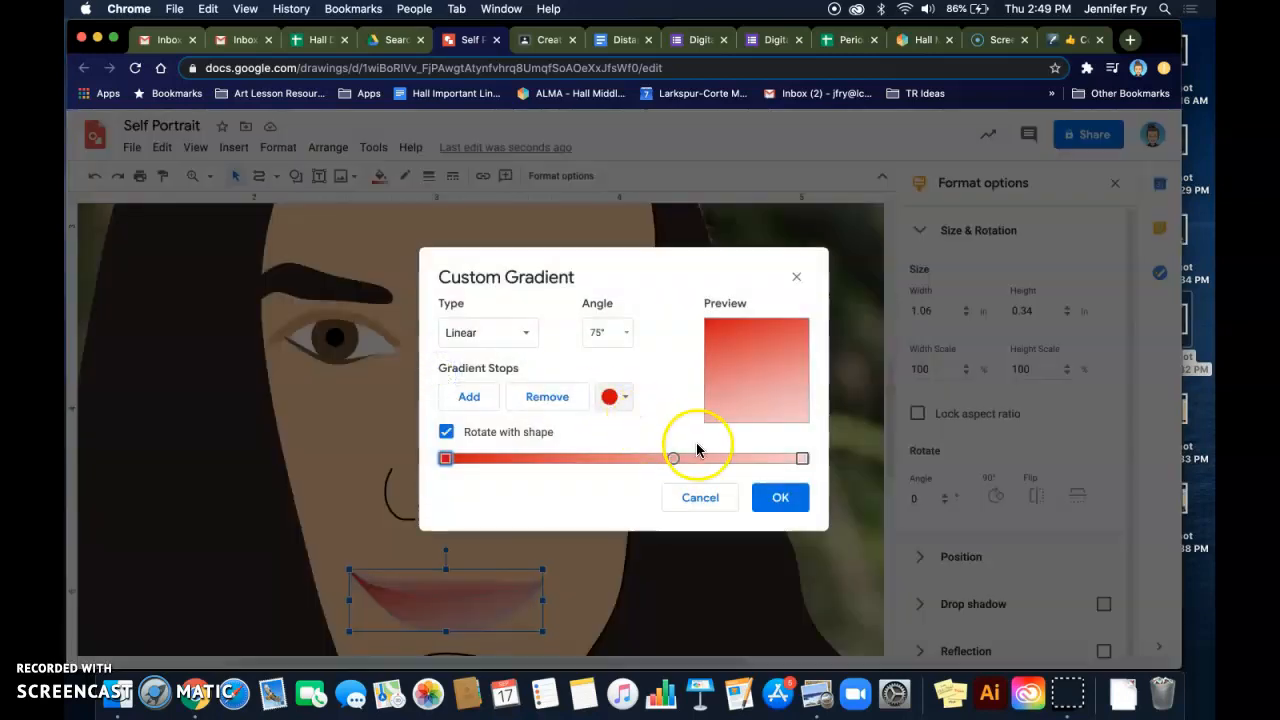
{"action": "left_click", "coordinate": [610, 332]}
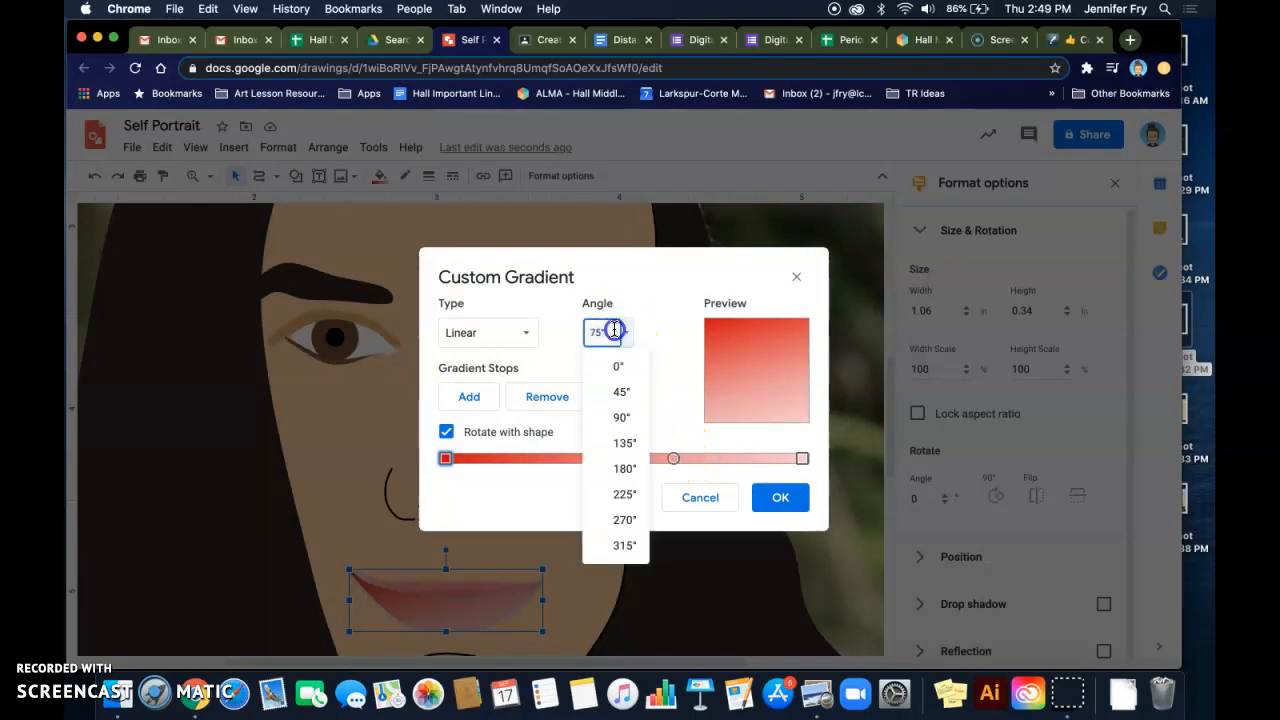
{"action": "left_click", "coordinate": [624, 418]}
{"action": "left_click", "coordinate": [780, 497]}
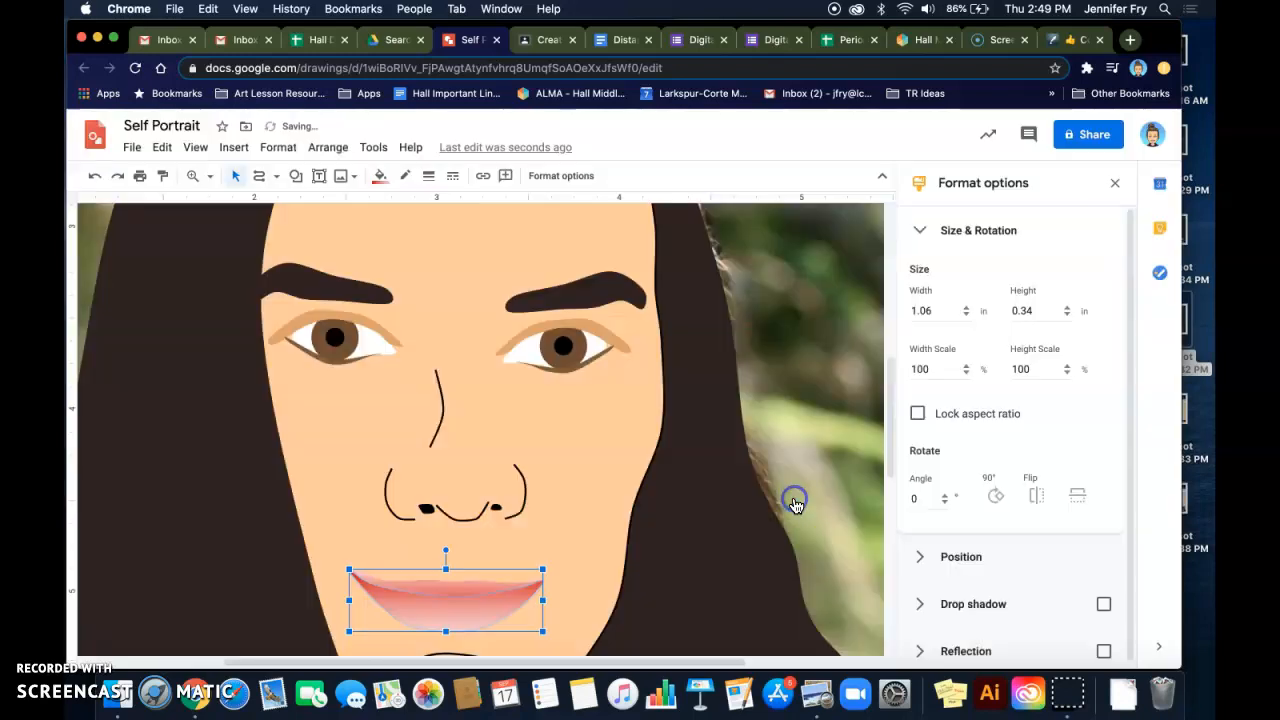
{"action": "left_click", "coordinate": [864, 414]}
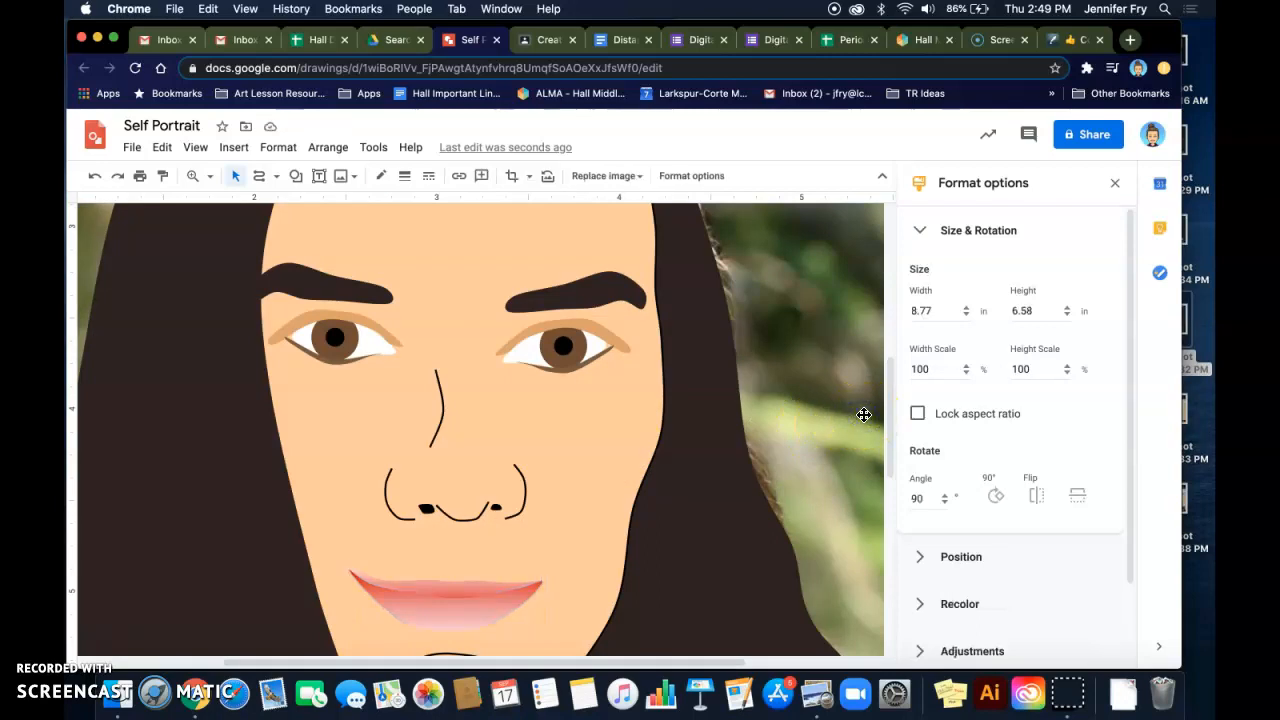
Fill the lower lip with the preset light red linear gradient that darkens downward
{"action": "left_click", "coordinate": [453, 606]}
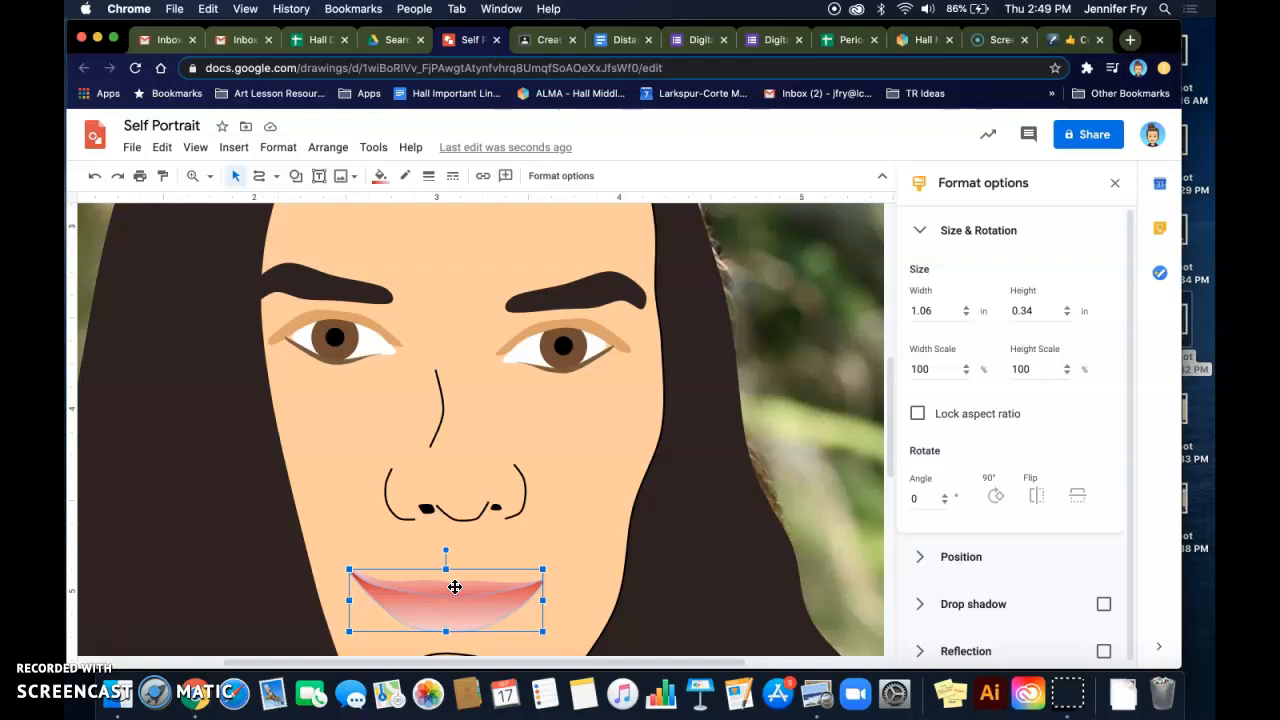
{"action": "left_click", "coordinate": [381, 177]}
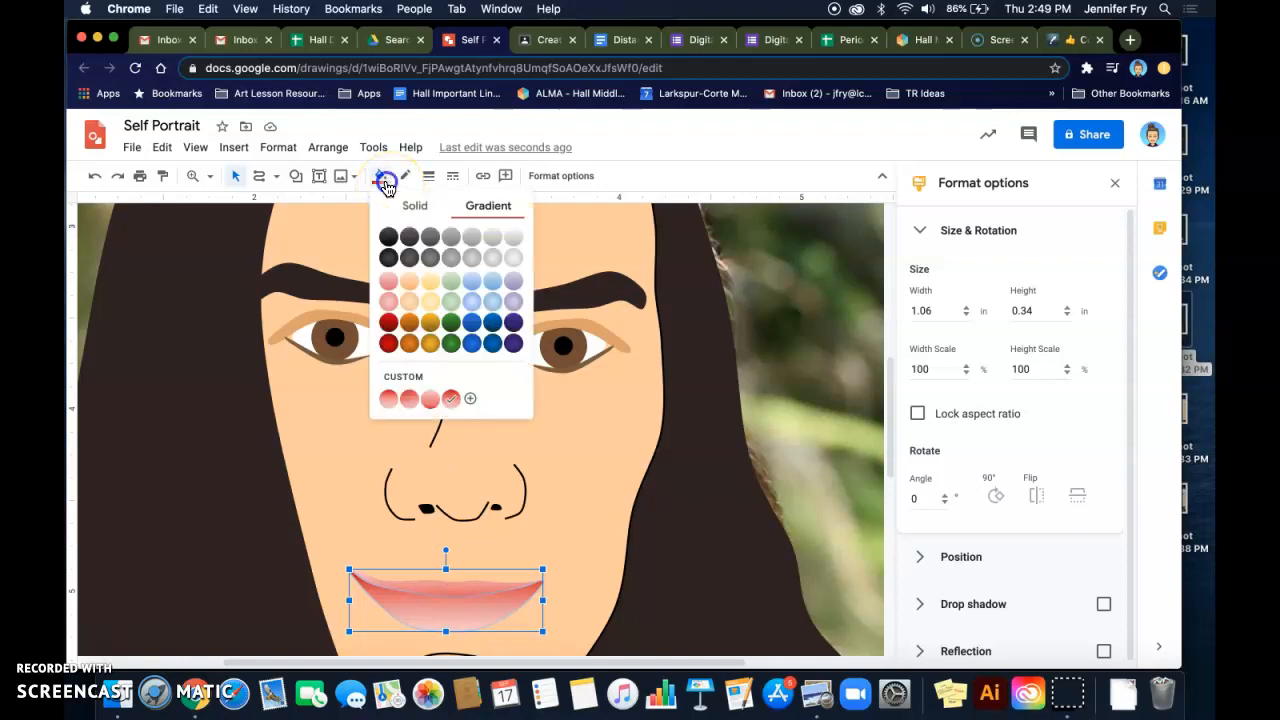
{"action": "left_click", "coordinate": [390, 288]}
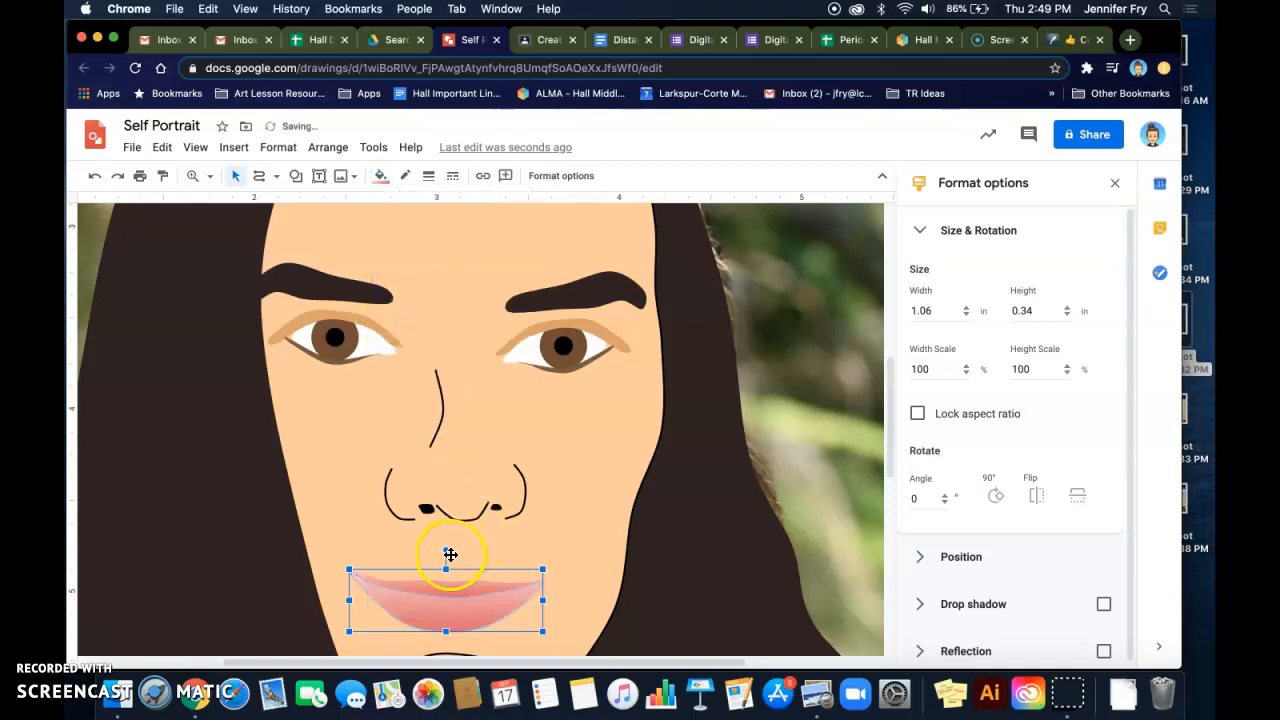
Create a custom gradient from the lower lip's light red preset with its angle set to 180°
{"action": "left_click", "coordinate": [384, 177]}
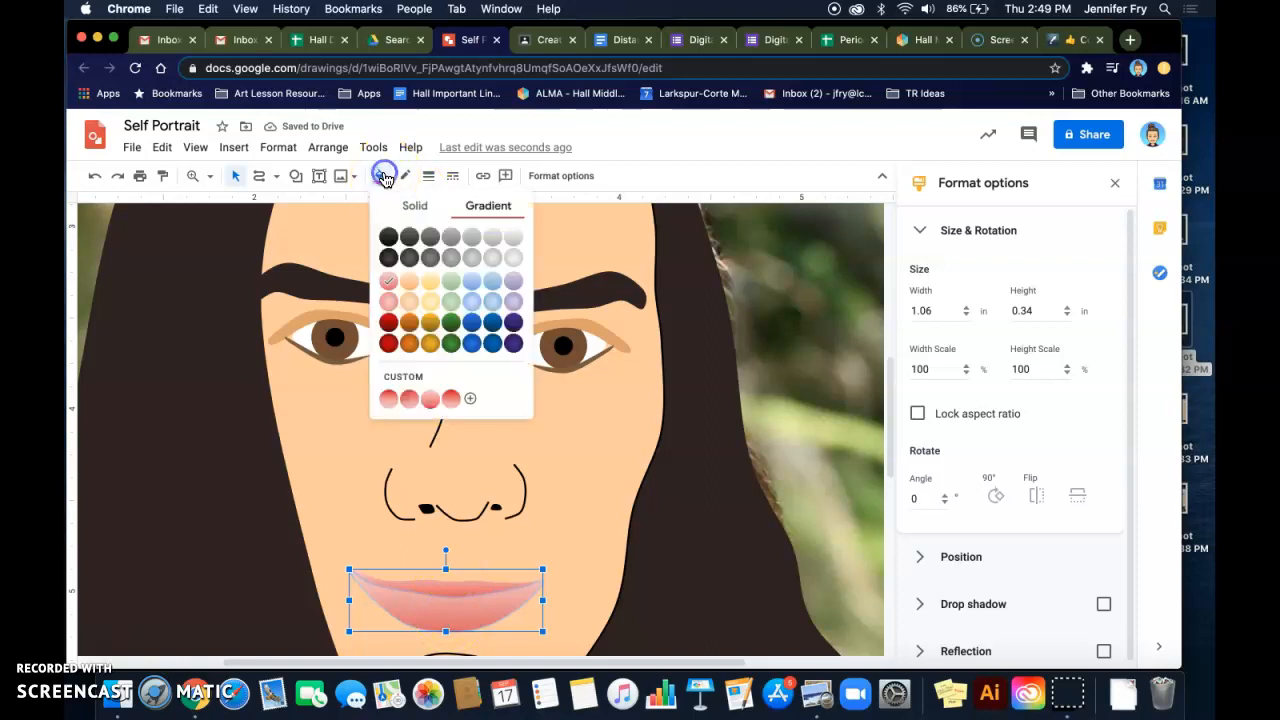
{"action": "left_click", "coordinate": [470, 398]}
{"action": "left_click", "coordinate": [626, 336]}
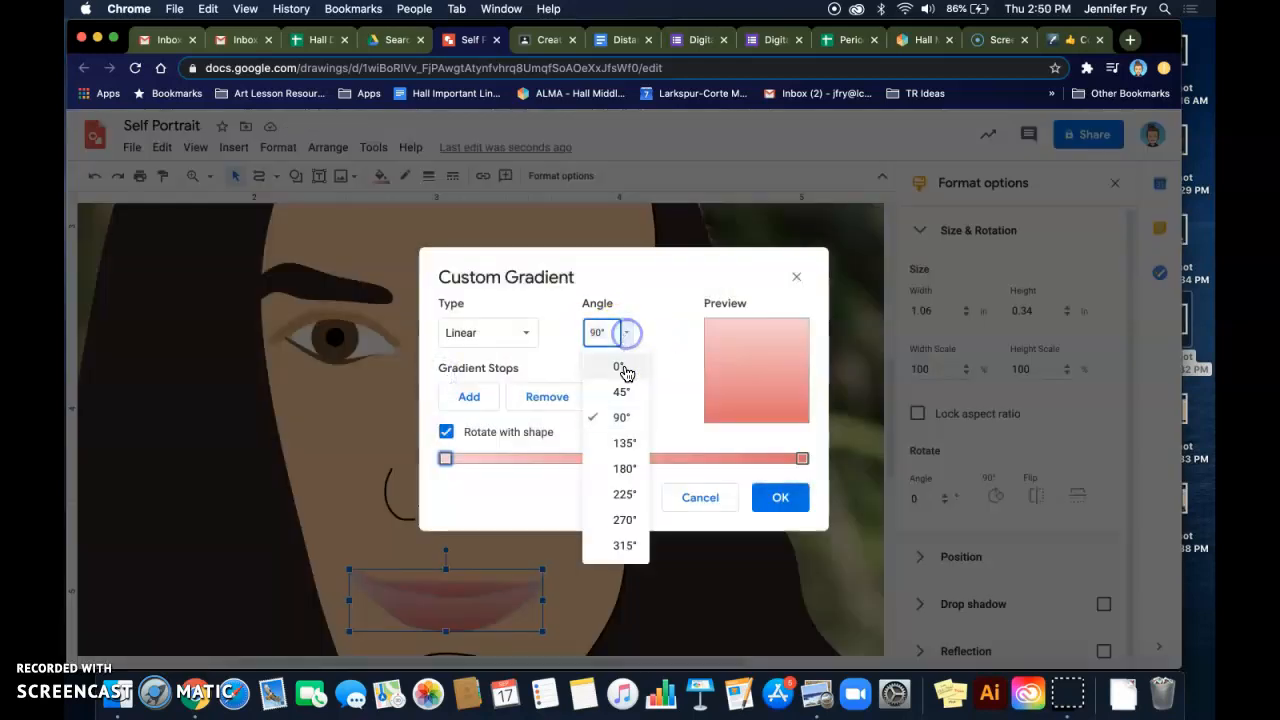
{"action": "left_click", "coordinate": [622, 464]}
{"action": "left_click", "coordinate": [788, 502]}
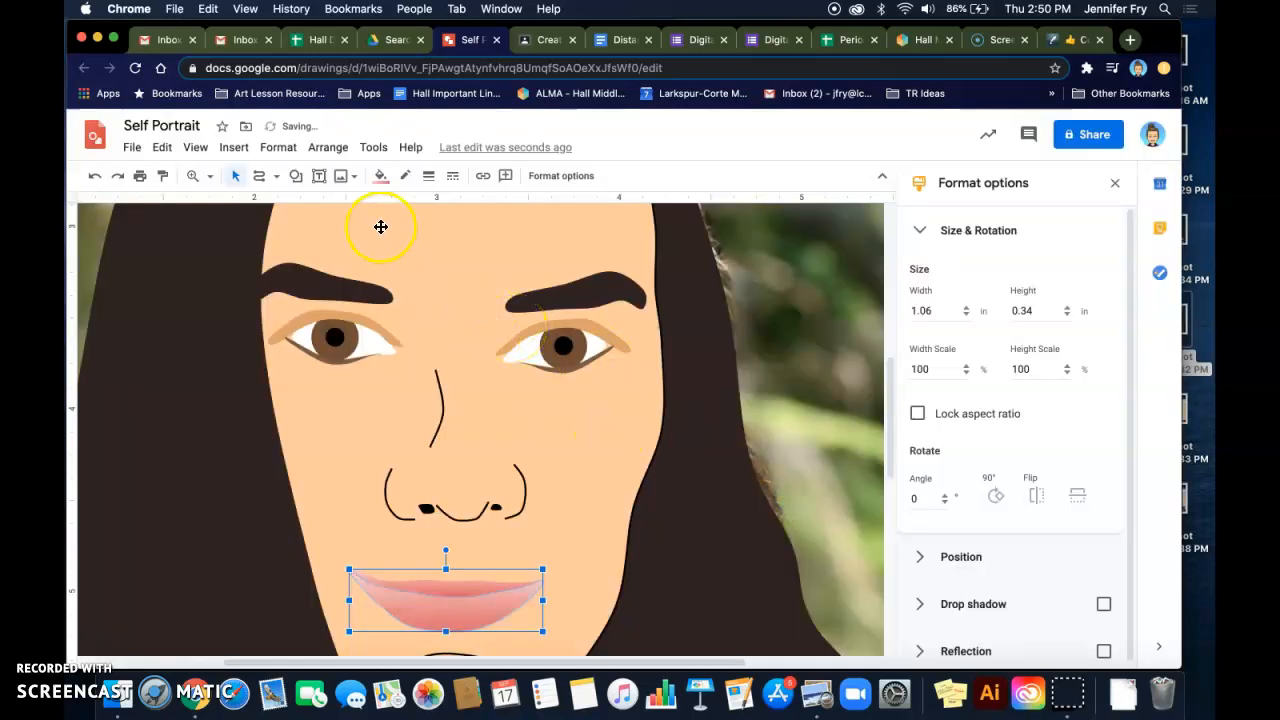
{"action": "left_click", "coordinate": [380, 175]}
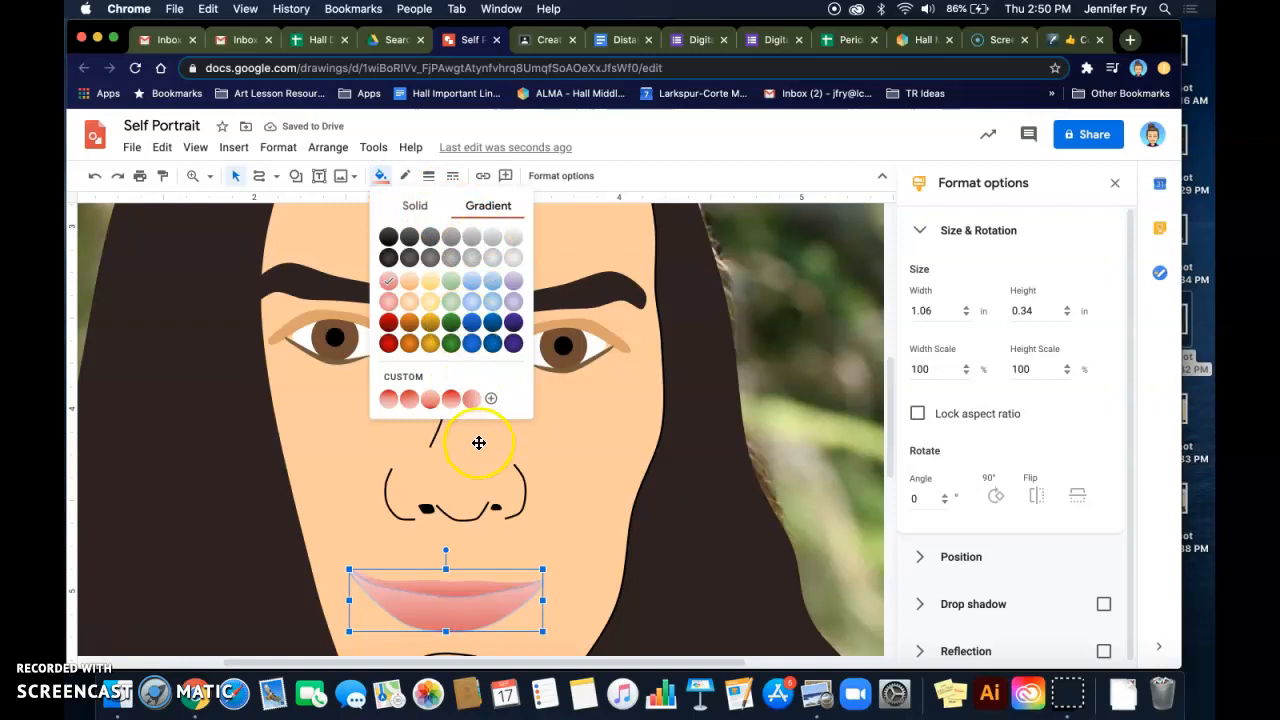
{"action": "left_click", "coordinate": [490, 398]}
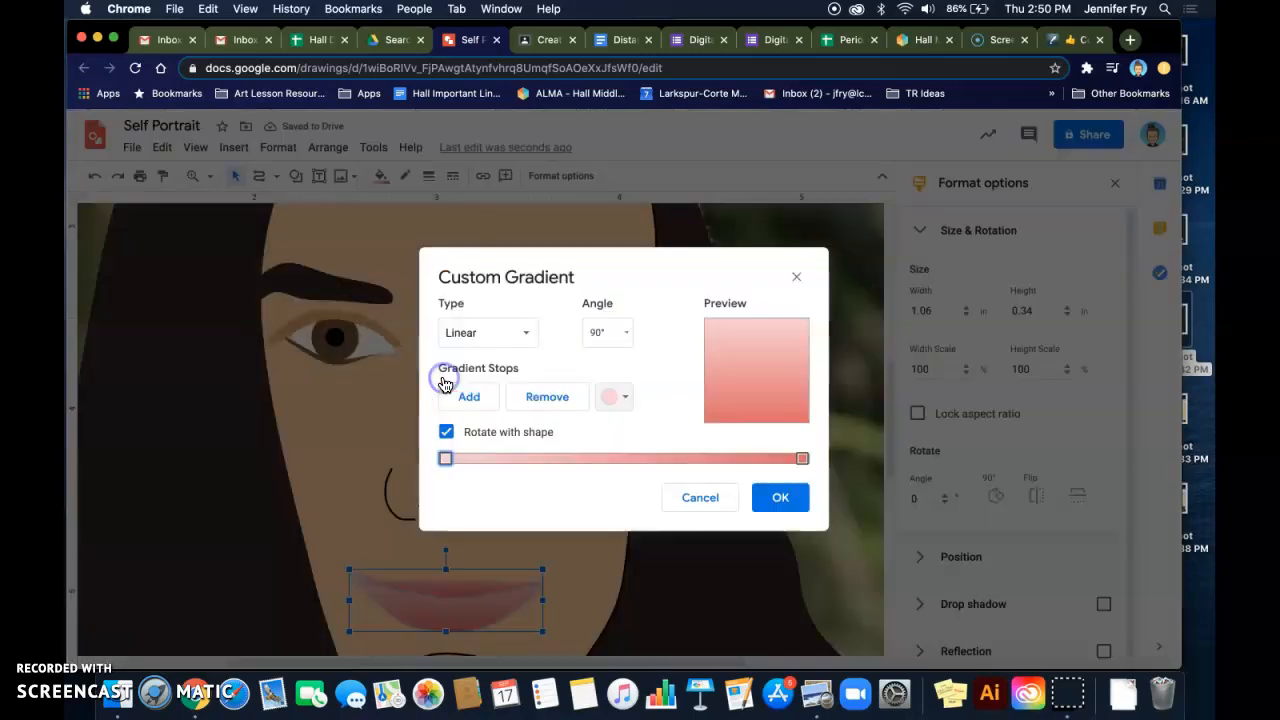
{"action": "left_click", "coordinate": [628, 340]}
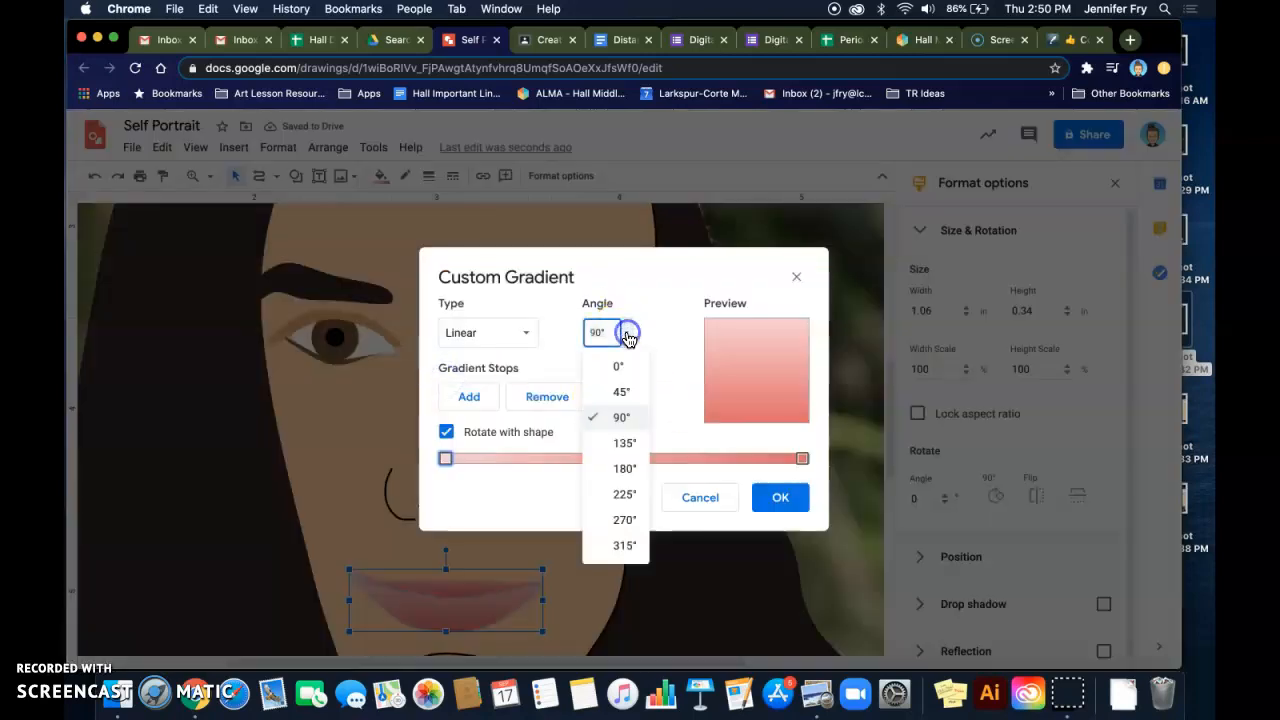
{"action": "left_click", "coordinate": [623, 393]}
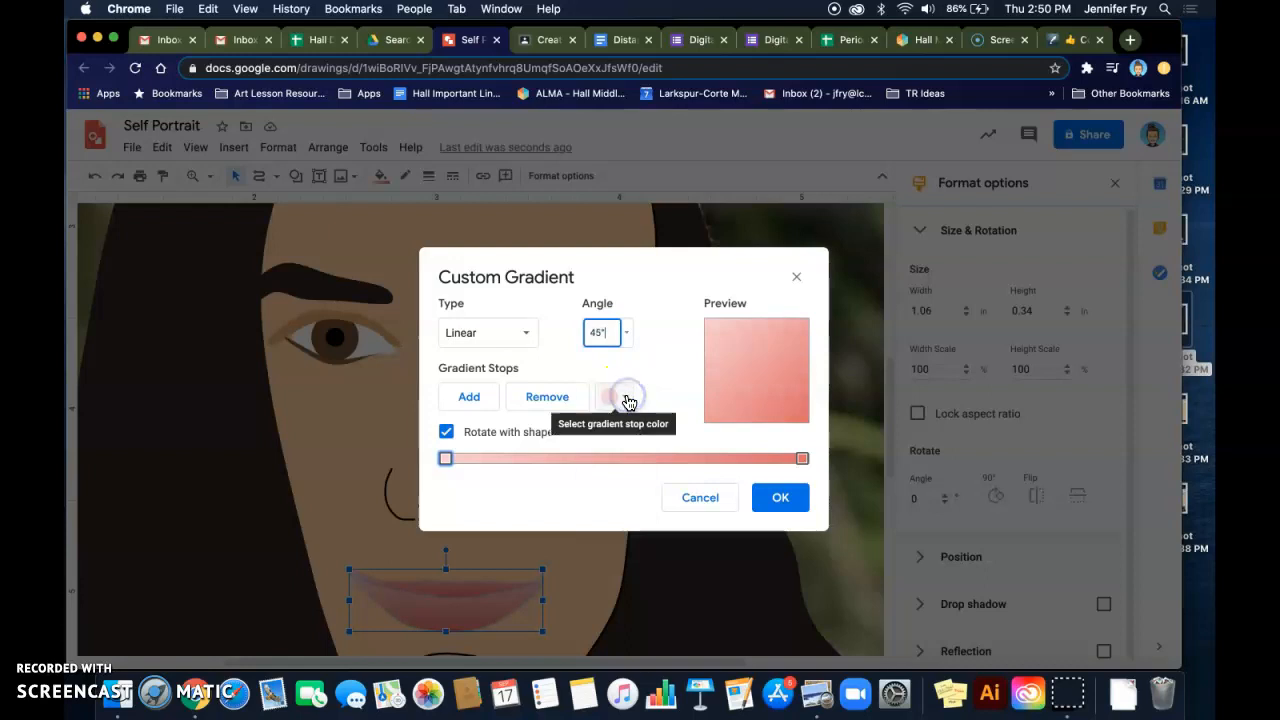
{"action": "left_click", "coordinate": [628, 340]}
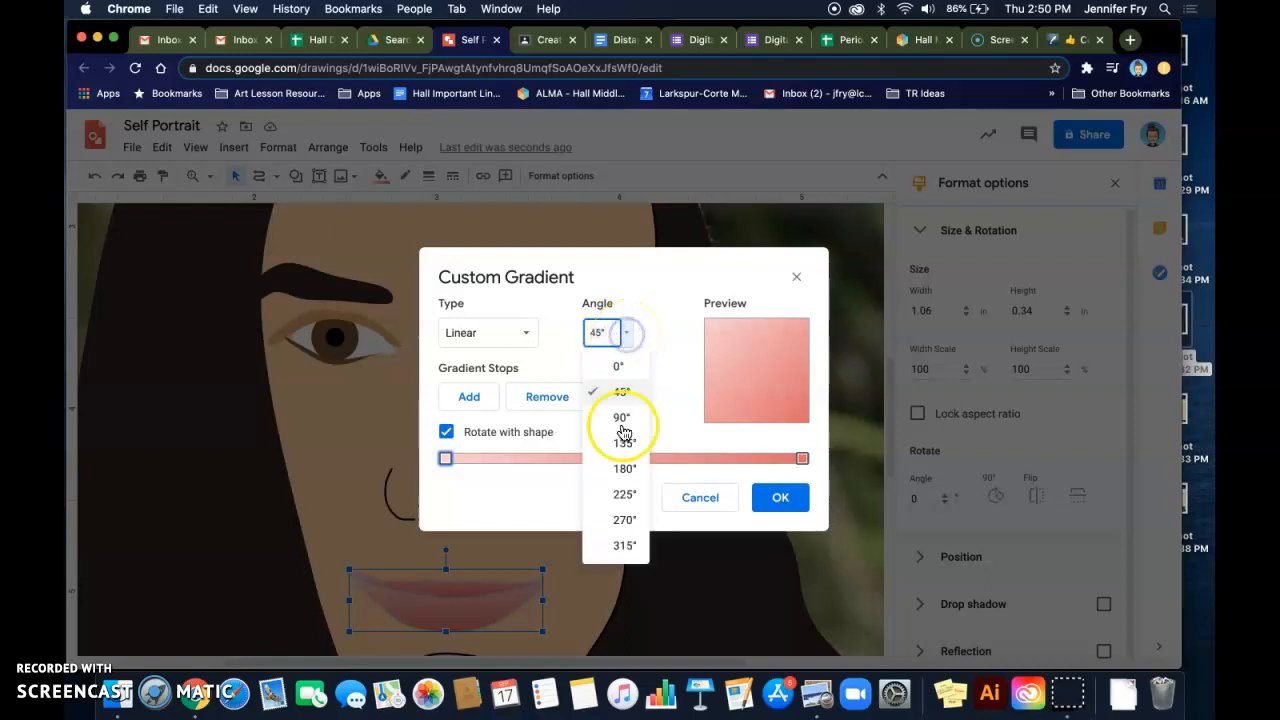
{"action": "left_click", "coordinate": [622, 466]}
{"action": "left_click_drag", "start_coordinate": [611, 332], "coordinate": [563, 338]}
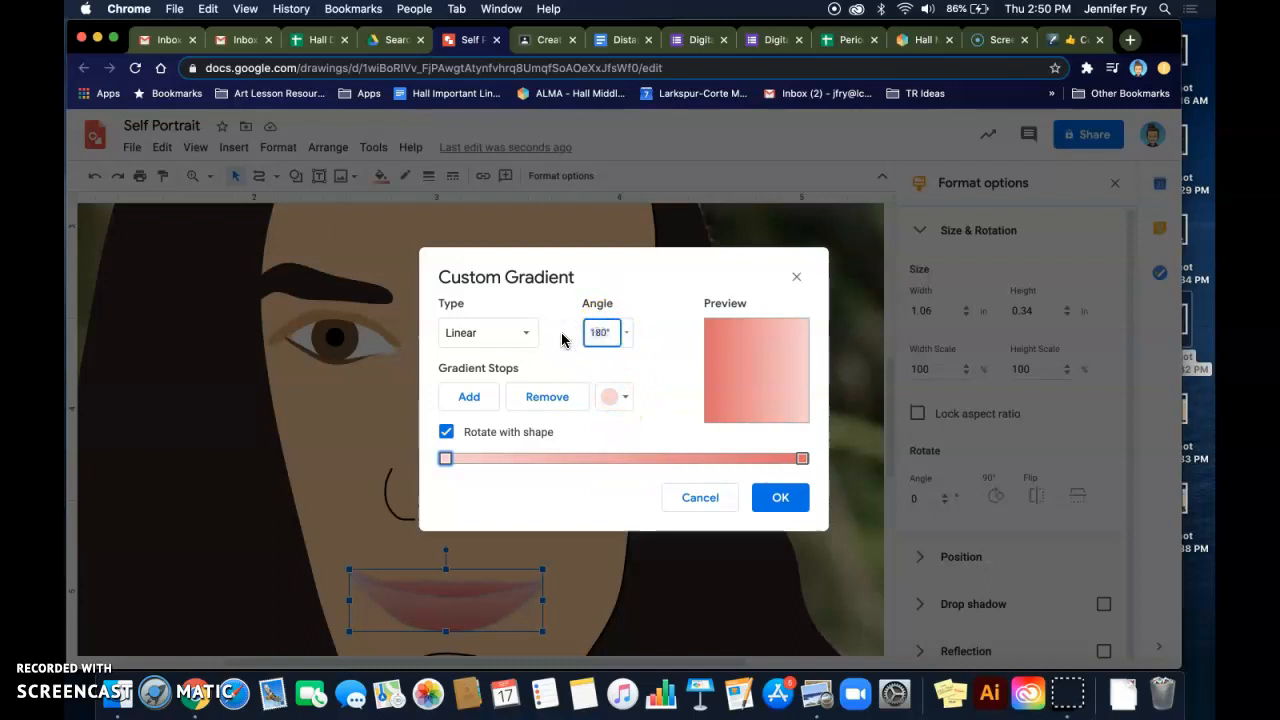
{"action": "left_click", "coordinate": [616, 346]}
{"action": "left_click", "coordinate": [728, 497]}
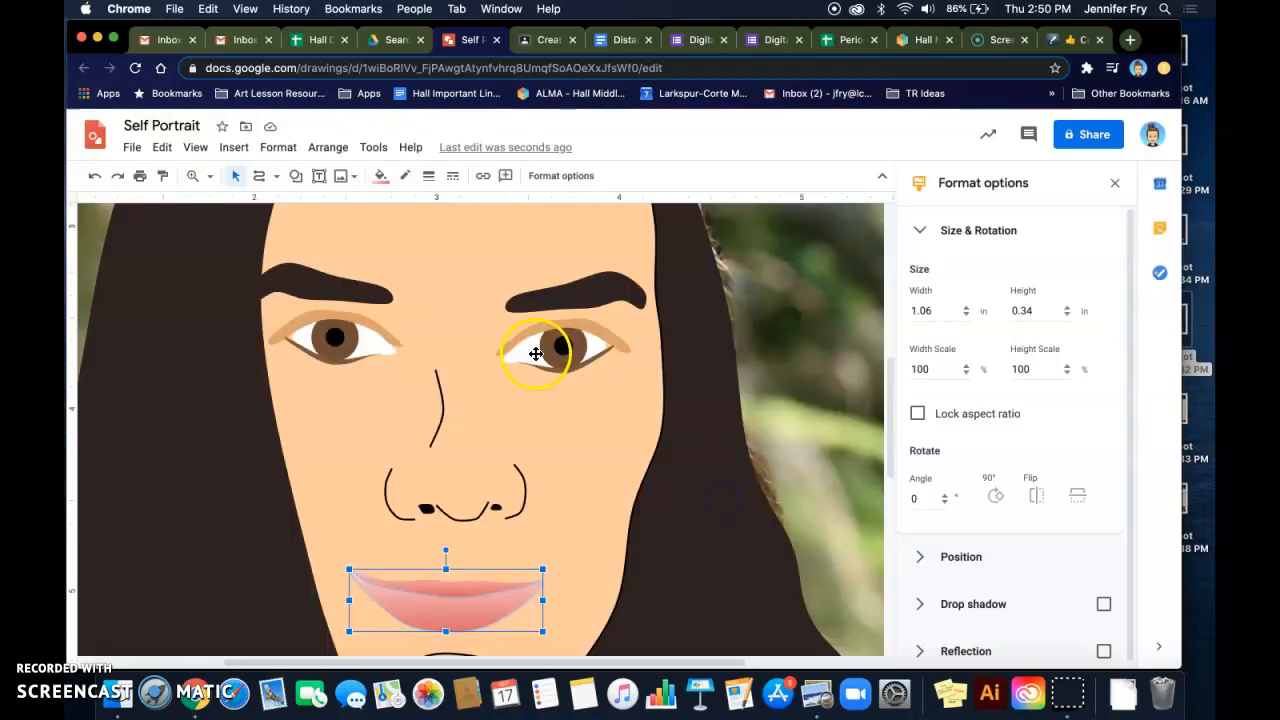